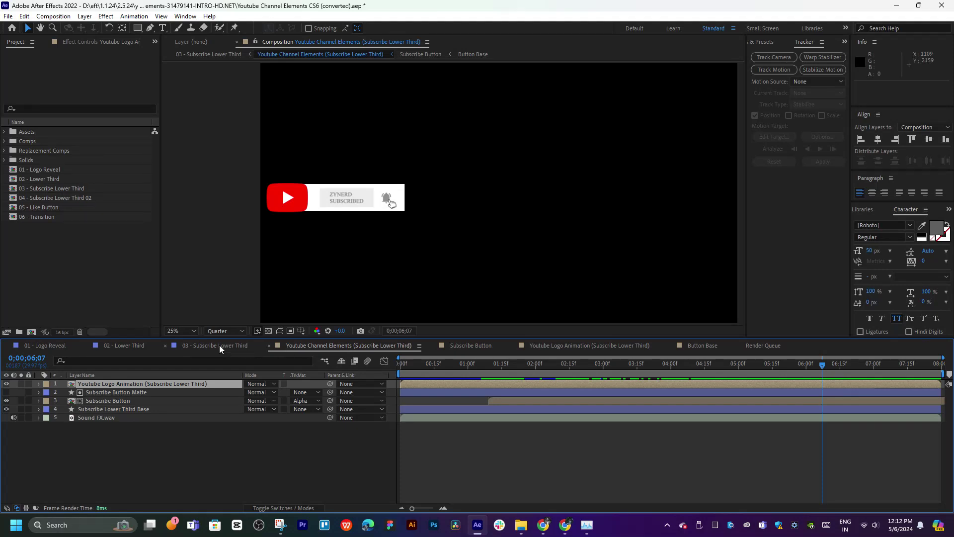
Step: Browse the 03 - Subscribe Lower Third, 02 - Lower Third and 01 - Logo Reveal comps
{"action": "left_click", "coordinate": [219, 345]}
{"action": "left_click_drag", "start_coordinate": [461, 368], "coordinate": [739, 365]}
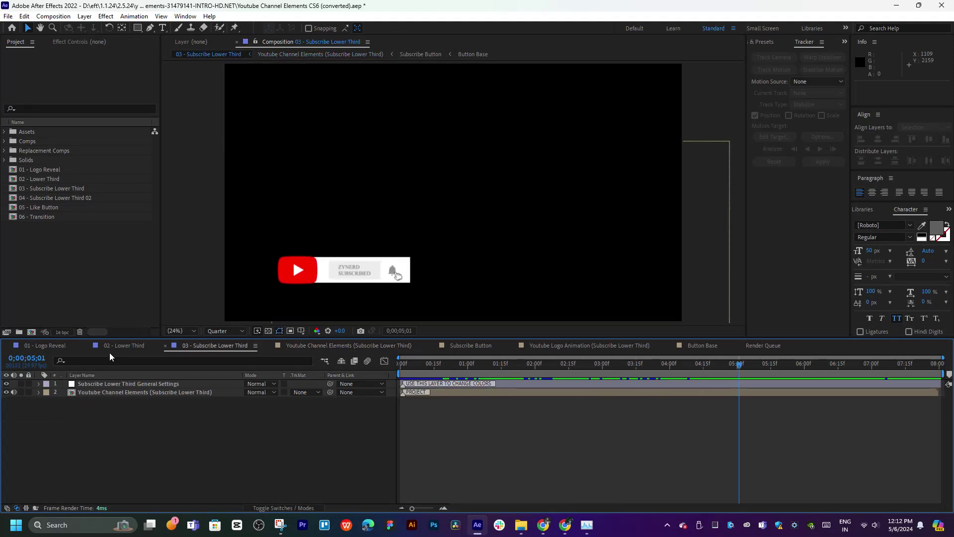
{"action": "left_click", "coordinate": [122, 345]}
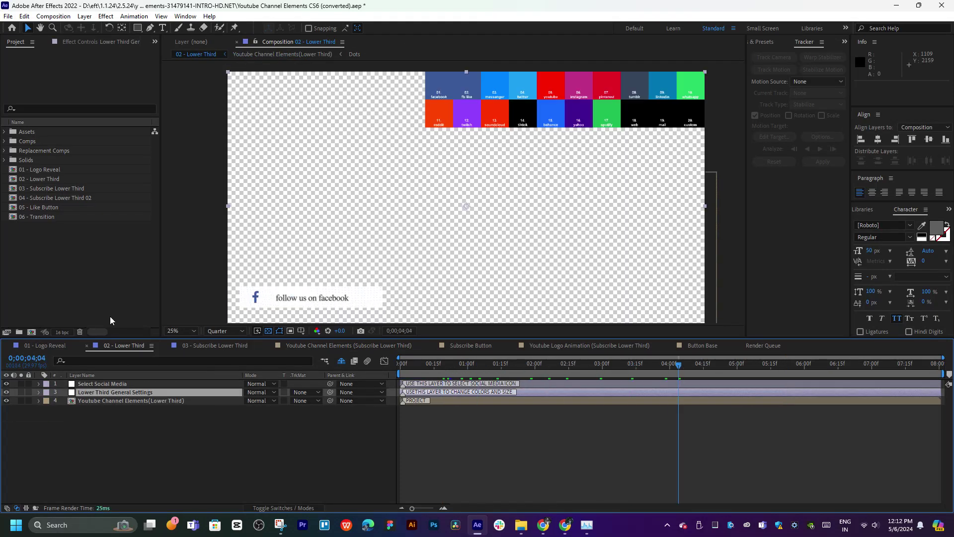
{"action": "left_click", "coordinate": [34, 348]}
{"action": "mouse_move", "coordinate": [377, 371]}
{"action": "left_mouse_down"}
{"action": "mouse_move", "coordinate": [666, 385]}
{"action": "mouse_move", "coordinate": [482, 382]}
{"action": "mouse_move", "coordinate": [559, 387]}
{"action": "left_mouse_up"}
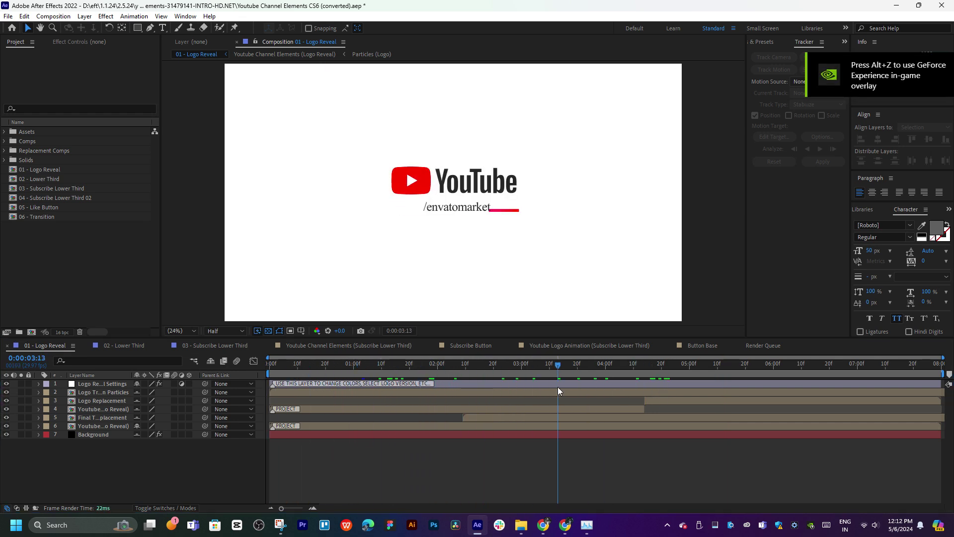
Step: Inspect the Logo Reveal General Settings layer and the Logo Transition Particles precomp
{"action": "left_click", "coordinate": [447, 212]}
{"action": "double_click", "coordinate": [447, 212]}
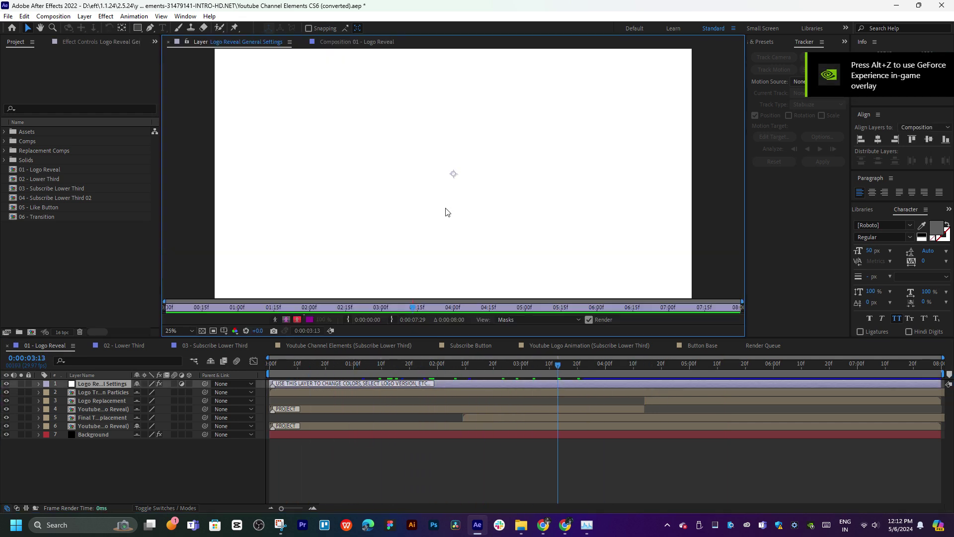
{"action": "left_click", "coordinate": [318, 42]}
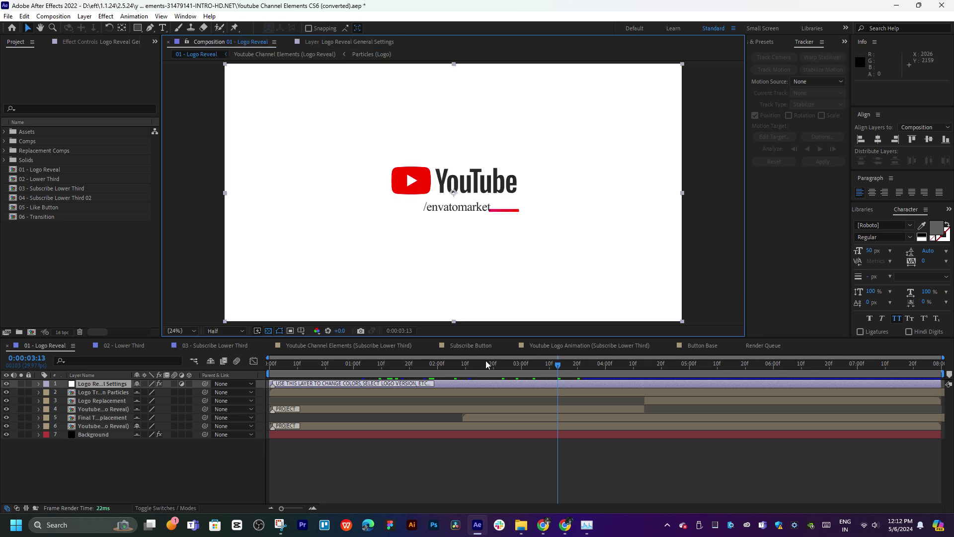
{"action": "double_click", "coordinate": [85, 394]}
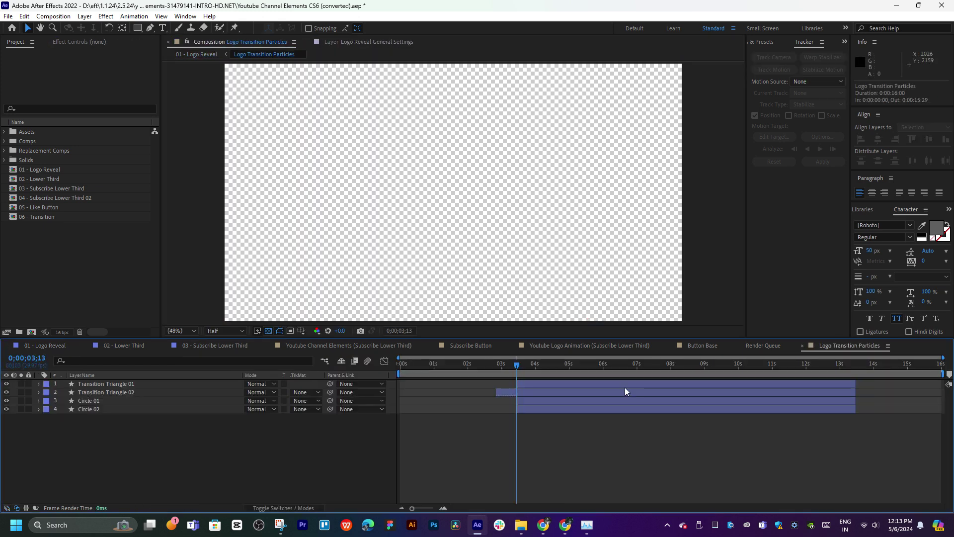
{"action": "mouse_move", "coordinate": [550, 362]}
{"action": "left_mouse_down"}
{"action": "mouse_move", "coordinate": [563, 377]}
{"action": "mouse_move", "coordinate": [550, 380]}
{"action": "left_mouse_up"}
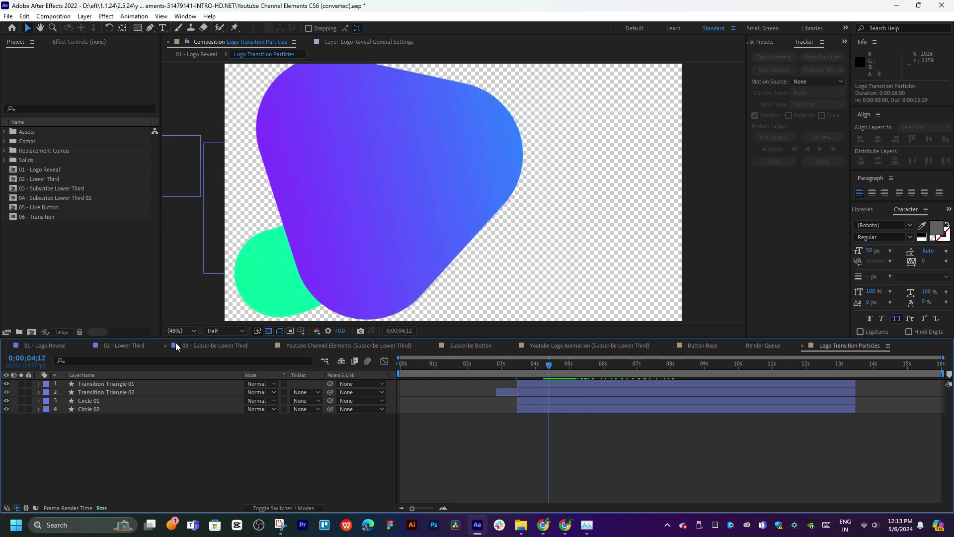
{"action": "left_click", "coordinate": [50, 347]}
Step: Open the Logo Replacement precomp and inspect its Envato Logo 02.png layer
{"action": "double_click", "coordinate": [99, 402]}
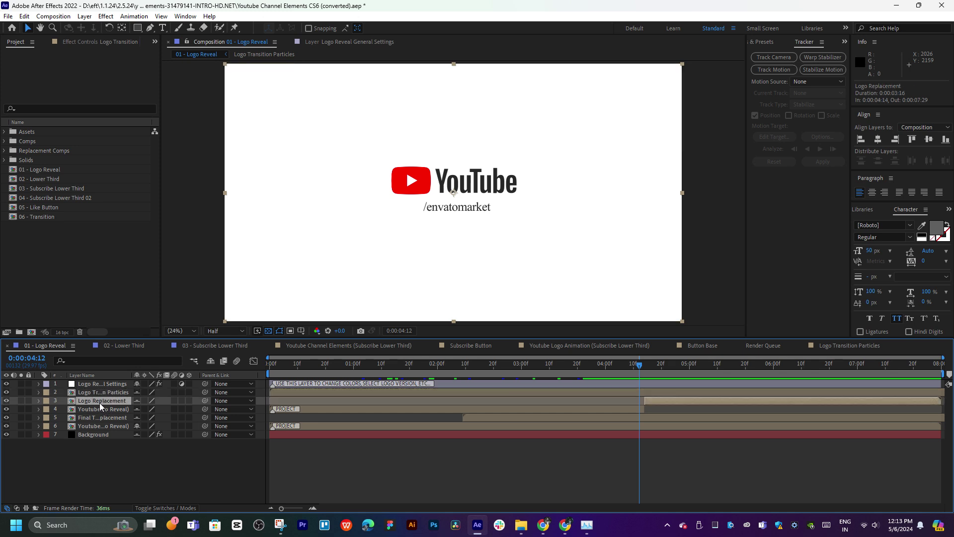
{"action": "left_click_drag", "start_coordinate": [458, 362], "coordinate": [488, 365]}
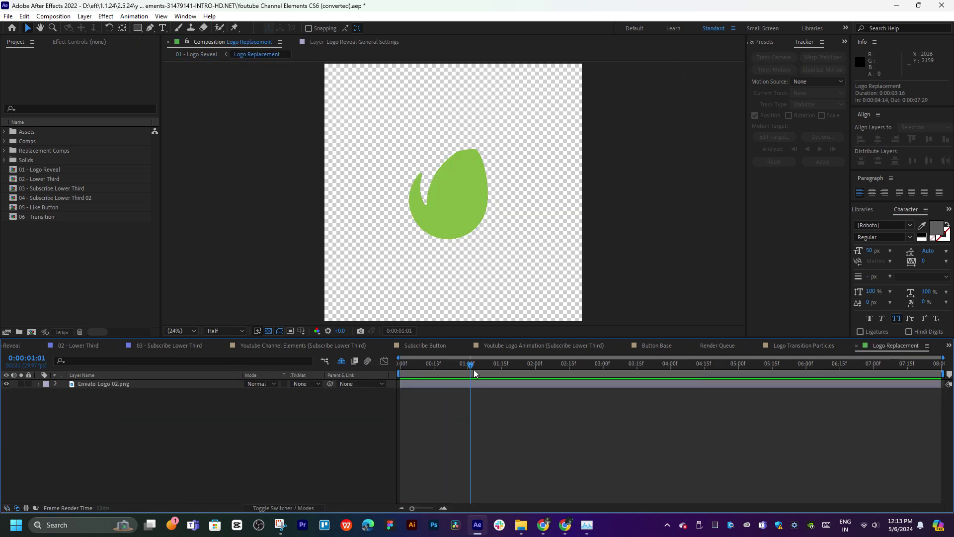
{"action": "left_click", "coordinate": [474, 383]}
{"action": "double_click", "coordinate": [473, 383]}
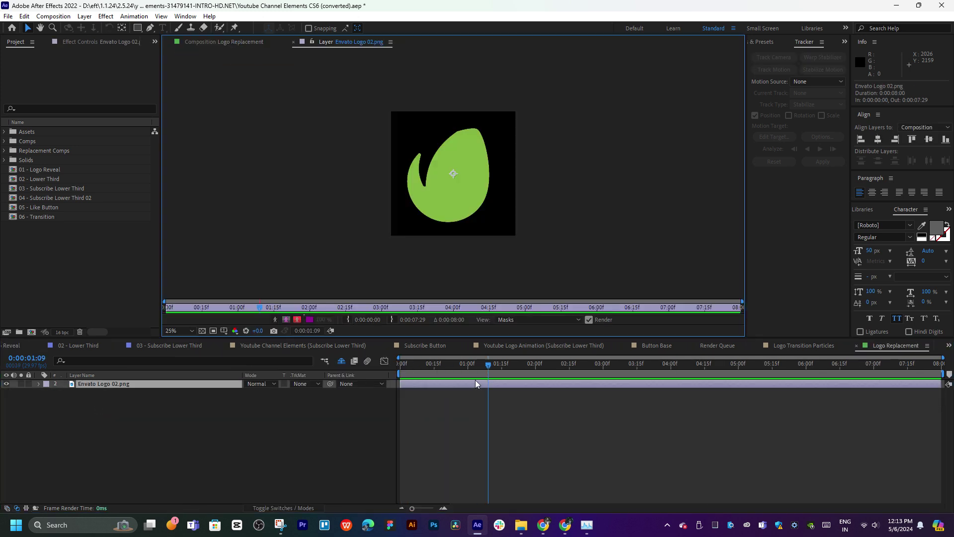
{"action": "left_click", "coordinate": [281, 42]}
Step: Drag logo z-01.png from D:\zynerd logo into the Logo Replacement composition
{"action": "mouse_move", "coordinate": [525, 532]}
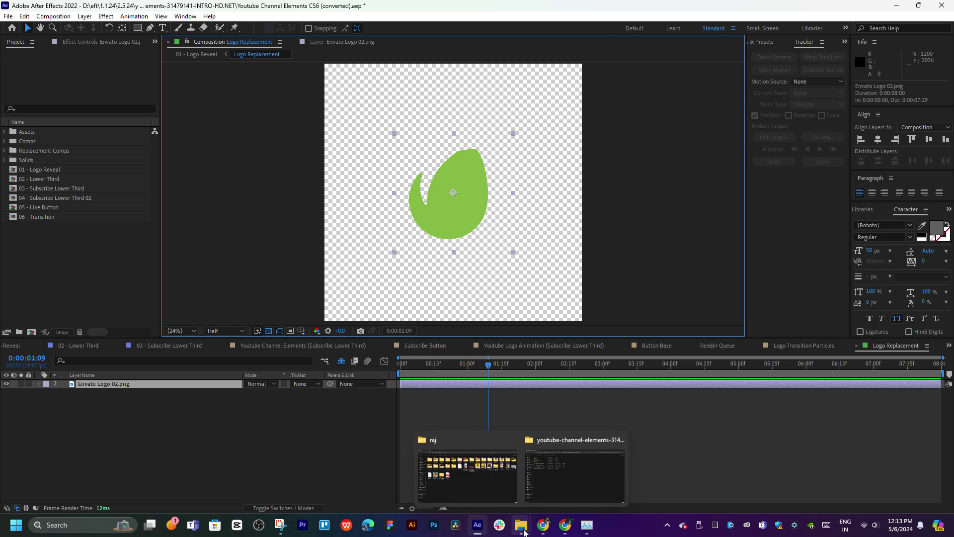
{"action": "left_click", "coordinate": [501, 501]}
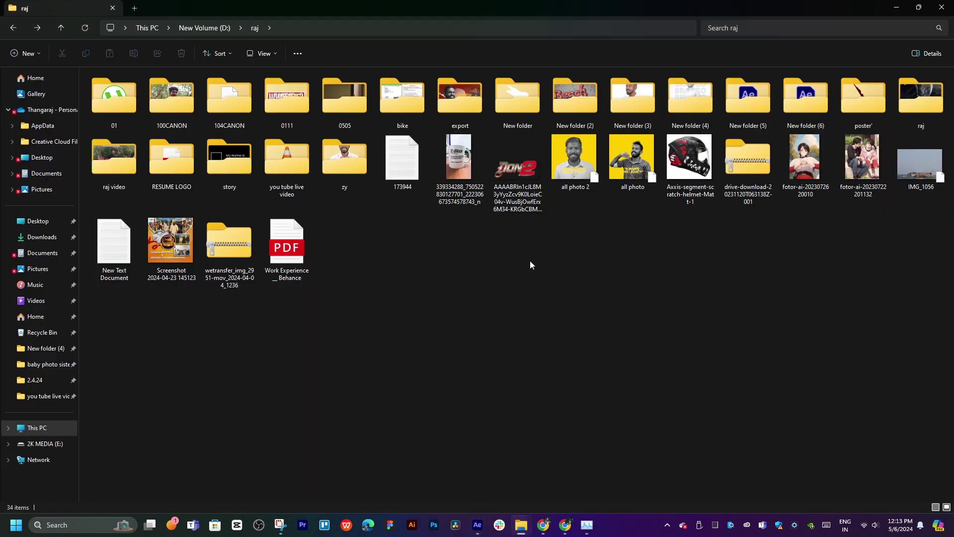
{"action": "key", "text": "alt+Up"}
{"action": "double_click", "coordinate": [422, 193]}
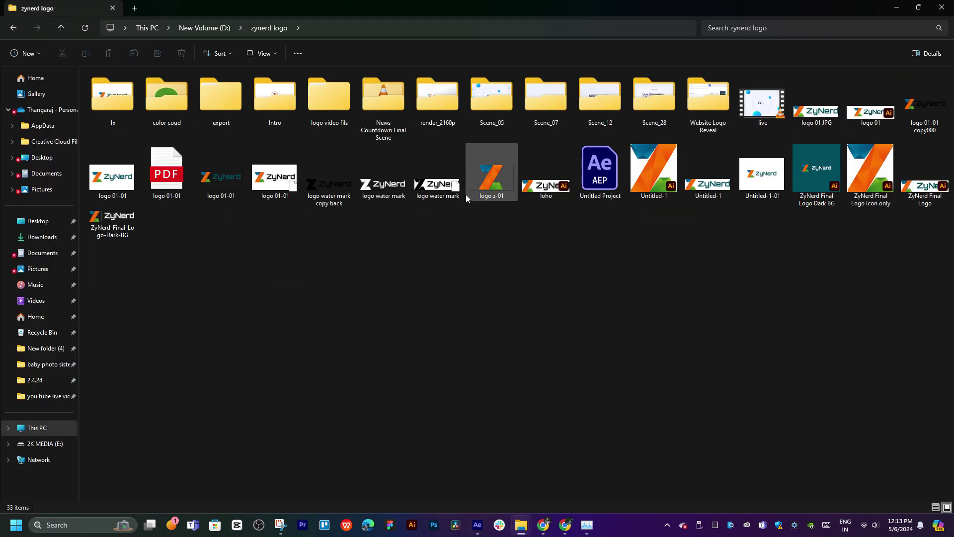
{"action": "key", "text": "alt+Tab"}
{"action": "mouse_move", "coordinate": [502, 172]}
{"action": "left_mouse_down"}
{"action": "mouse_move", "coordinate": [30, 243]}
{"action": "mouse_move", "coordinate": [99, 391]}
{"action": "left_mouse_up"}
Step: Scale the logo z-01.png layer to 3%, then enlarge it to about 8%
{"action": "key", "text": "s"}
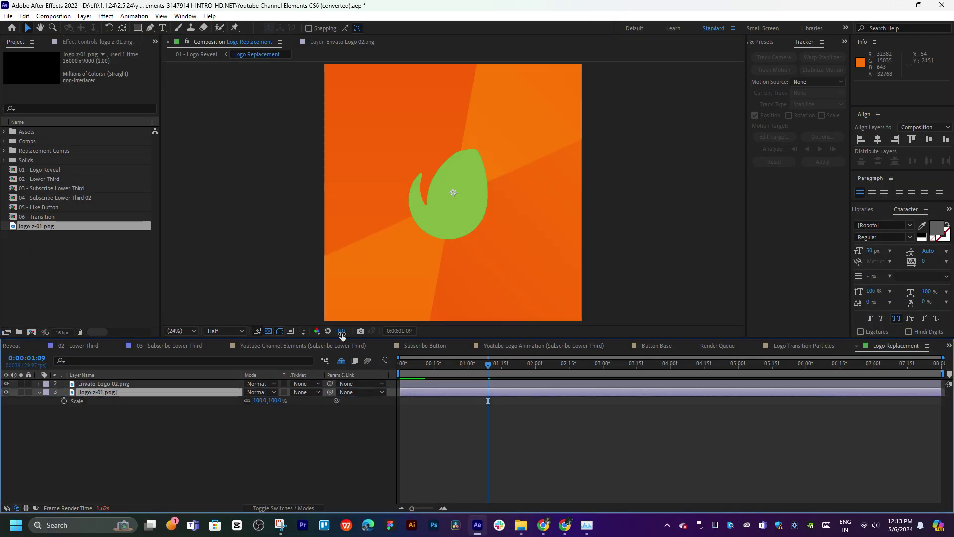
{"action": "left_click", "coordinate": [275, 401]}
{"action": "type", "text": "3"}
{"action": "key", "text": "Return"}
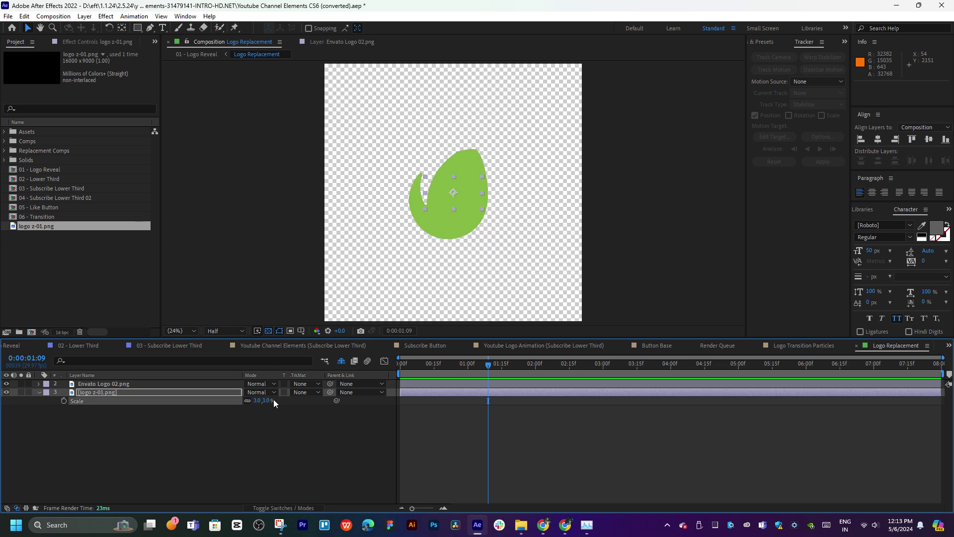
{"action": "left_click_drag", "start_coordinate": [483, 193], "coordinate": [531, 193]}
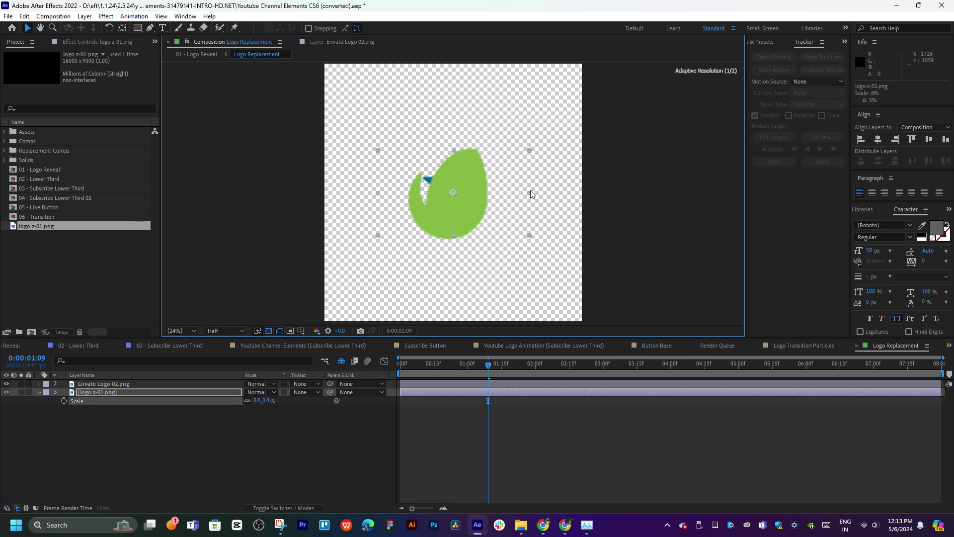
Step: Hide the Envato Logo 02.png placeholder and close the Subscribe Lower Third tab
{"action": "left_click", "coordinate": [7, 384]}
{"action": "left_click", "coordinate": [133, 452]}
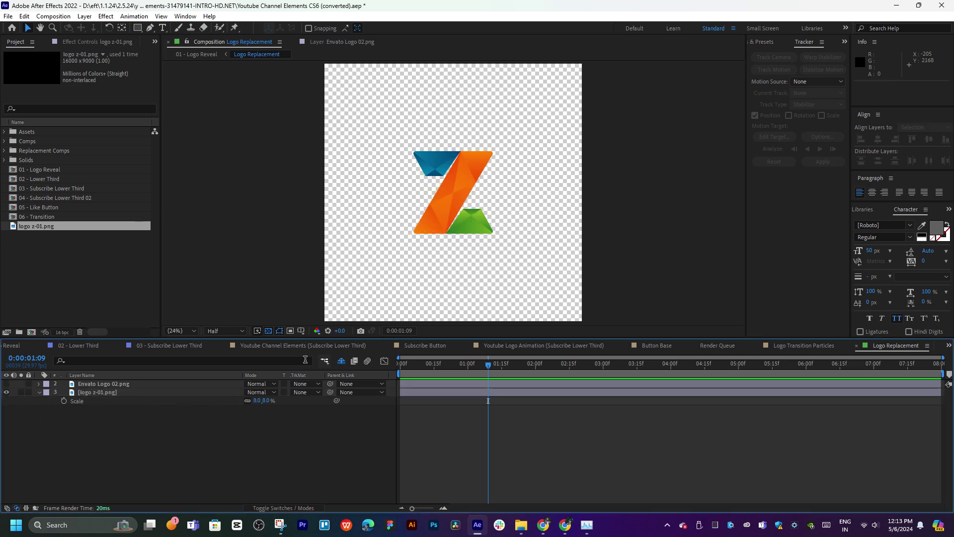
{"action": "left_click", "coordinate": [224, 346]}
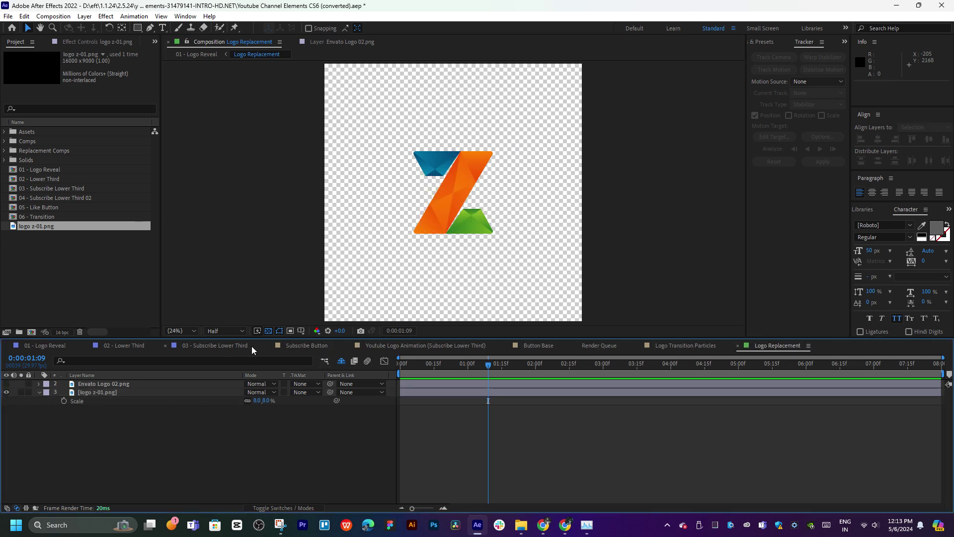
Step: Close the extra comp tabs and render queue, leaving only 01 - Logo Reveal
{"action": "left_click", "coordinate": [271, 346]}
{"action": "left_click", "coordinate": [271, 346]}
{"action": "left_click", "coordinate": [271, 346]}
{"action": "left_click", "coordinate": [270, 346]}
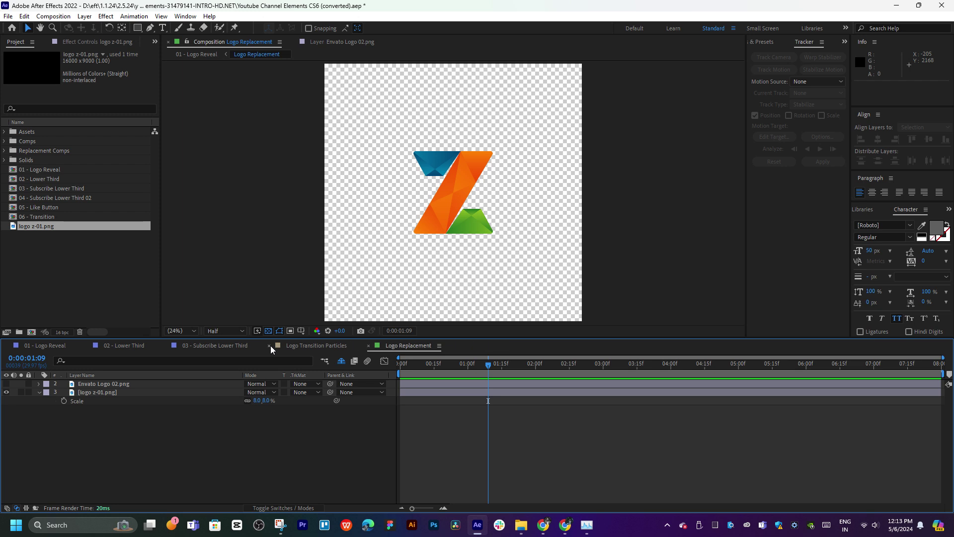
{"action": "left_click", "coordinate": [270, 346]}
{"action": "left_click", "coordinate": [271, 346]}
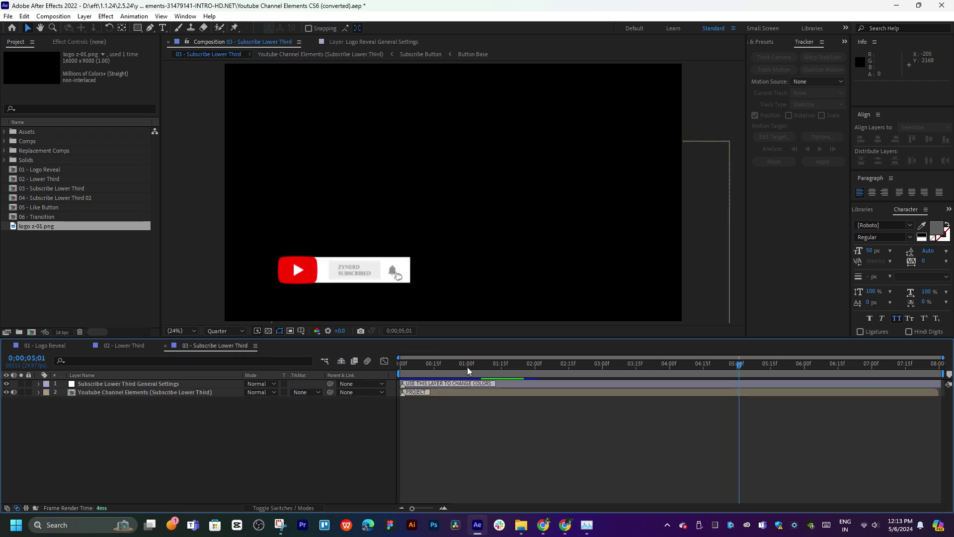
{"action": "left_click", "coordinate": [166, 346]}
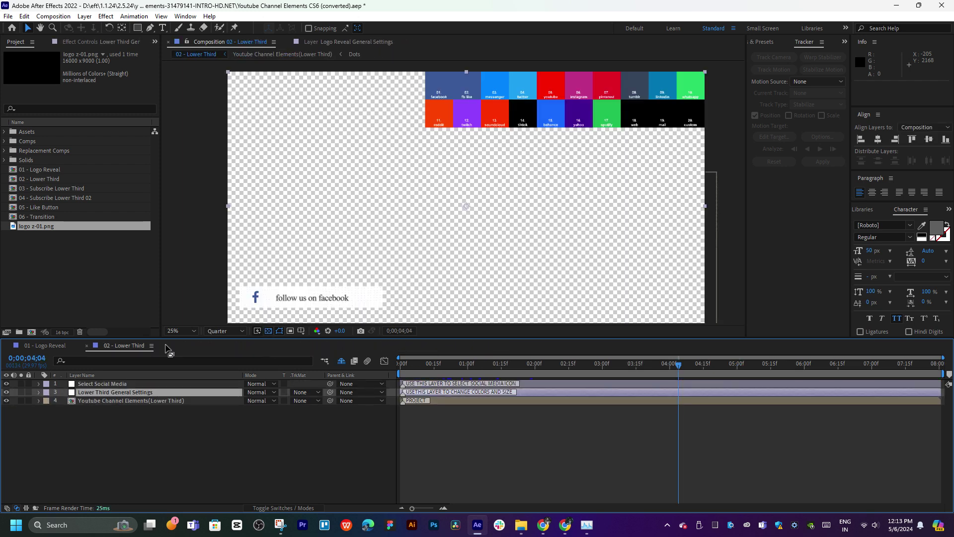
{"action": "left_click", "coordinate": [87, 345]}
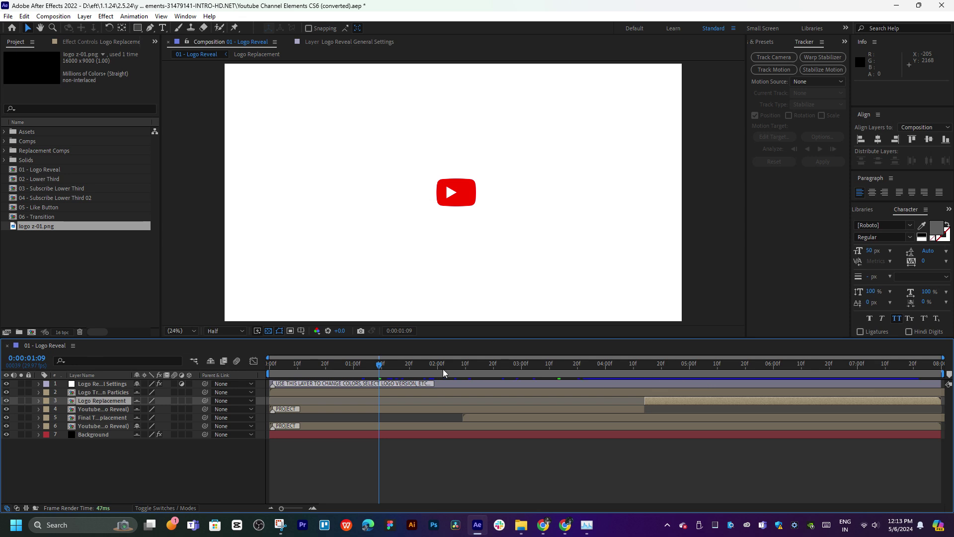
Step: Preview the logo reveal and park at 0:00:03:29 where the logo appears
{"action": "left_click_drag", "start_coordinate": [418, 366], "coordinate": [276, 378]}
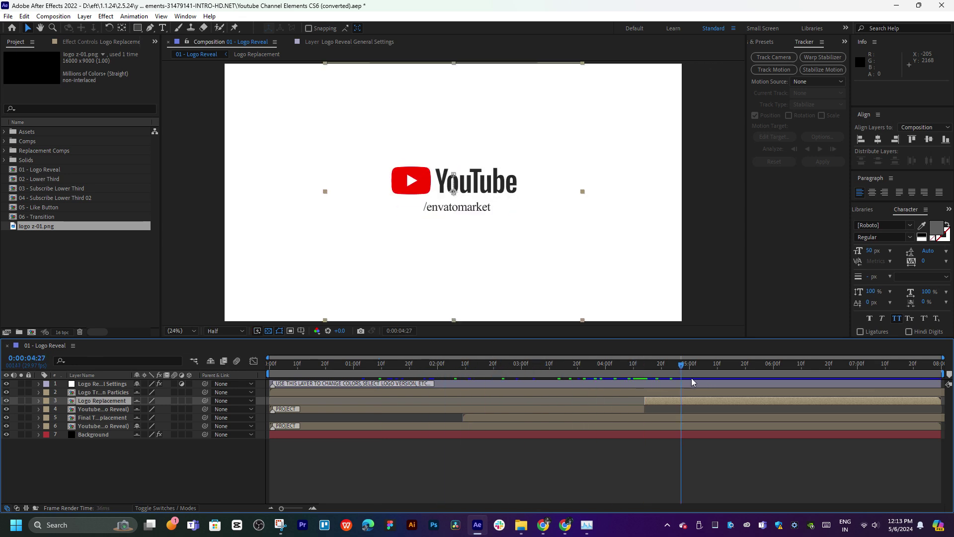
{"action": "key", "text": "space"}
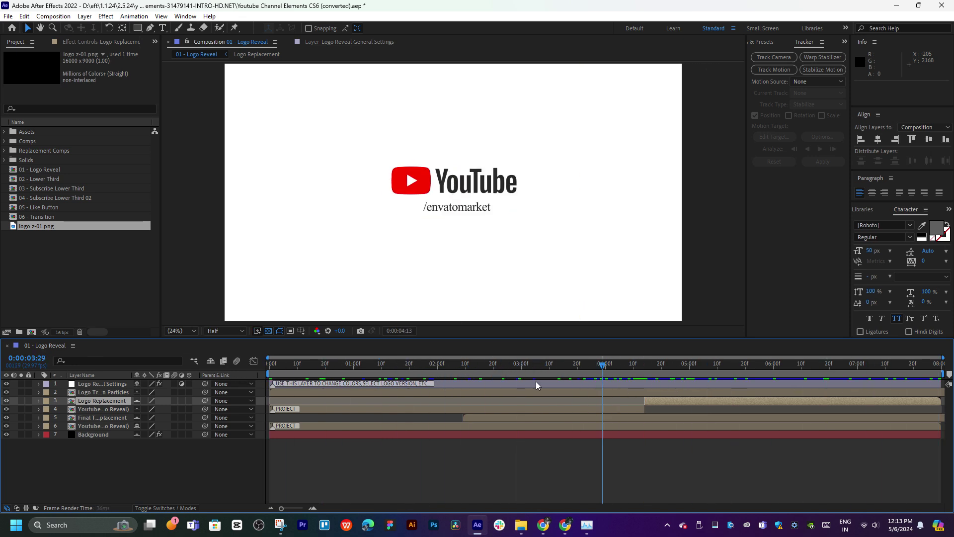
{"action": "key", "text": "space"}
{"action": "left_click_drag", "start_coordinate": [270, 379], "coordinate": [602, 382]}
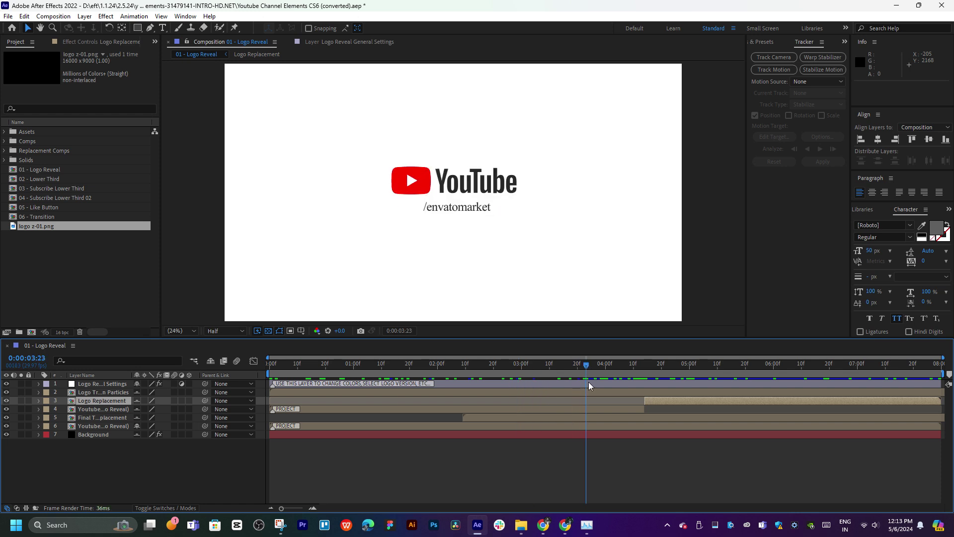
Step: Open the Youtube Channel Elements (Logo Reveal) precomp and step through its layers to Particles (Logo)
{"action": "double_click", "coordinate": [89, 409]}
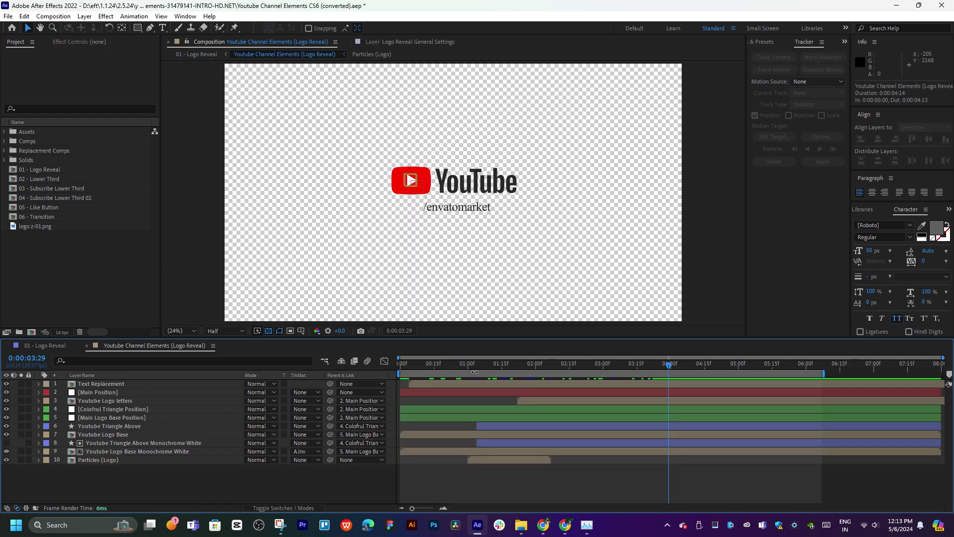
{"action": "left_click_drag", "start_coordinate": [481, 371], "coordinate": [617, 390]}
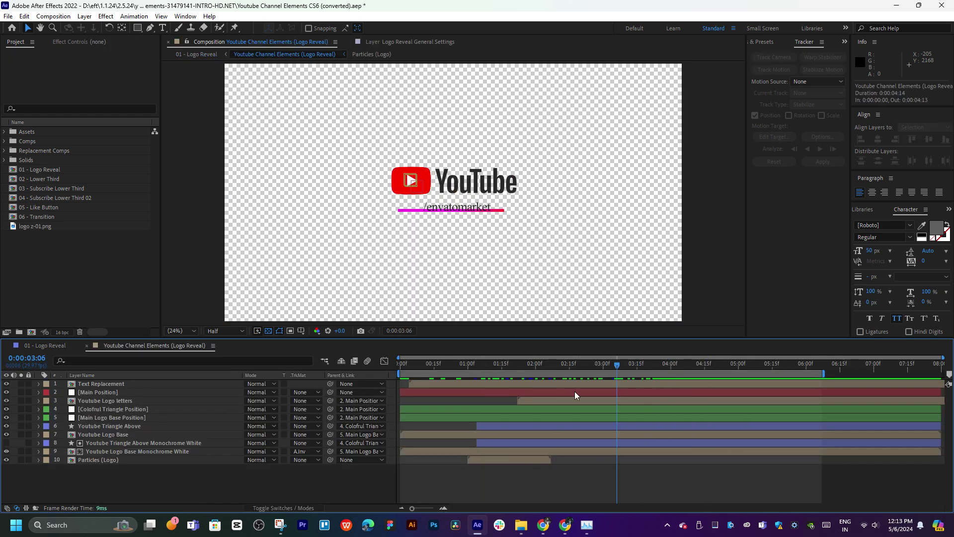
{"action": "left_click", "coordinate": [109, 392]}
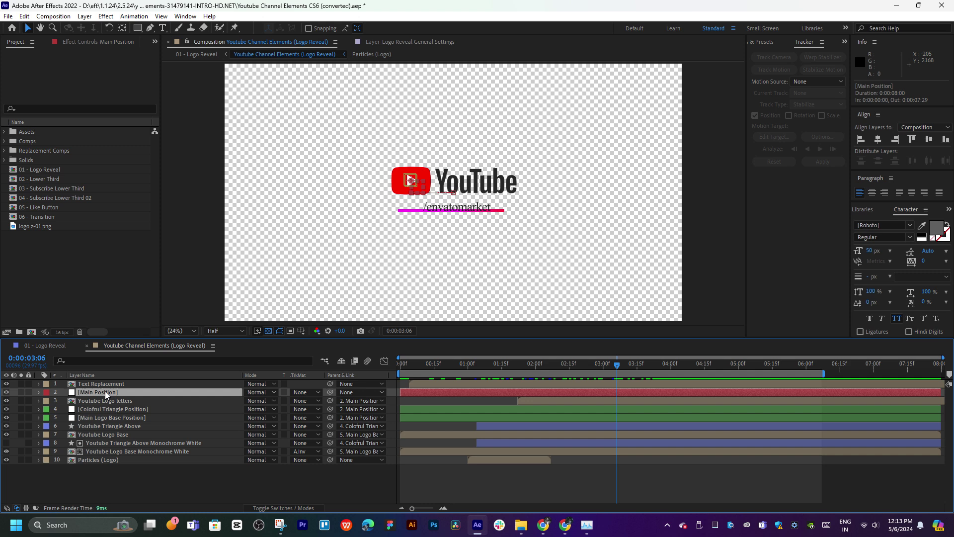
{"action": "left_click", "coordinate": [96, 400]}
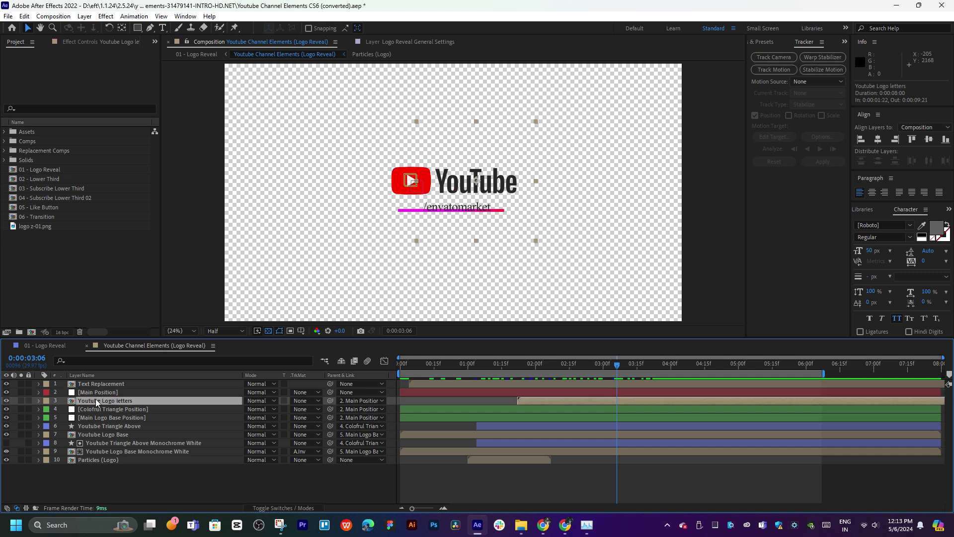
{"action": "left_click", "coordinate": [106, 426]}
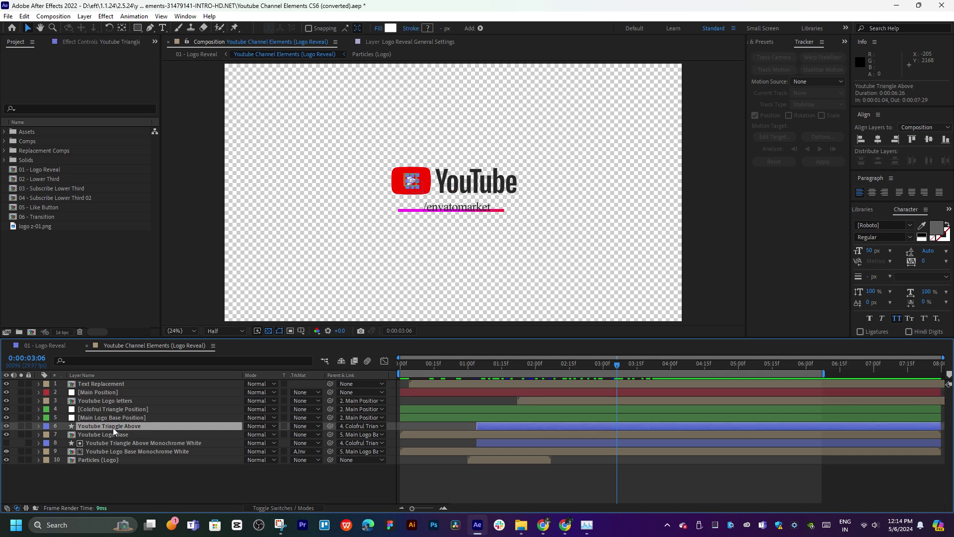
{"action": "left_click", "coordinate": [100, 435]}
{"action": "left_click", "coordinate": [97, 444]}
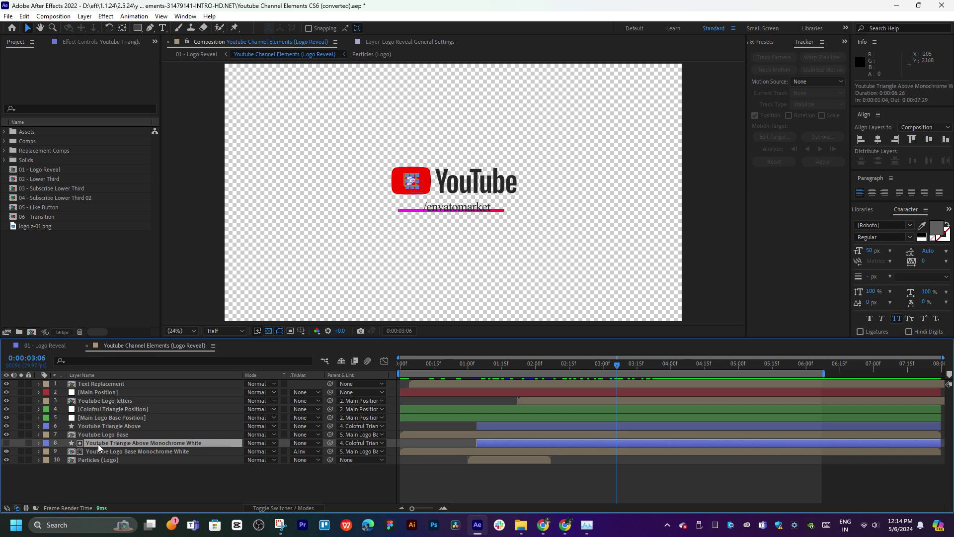
{"action": "left_click", "coordinate": [98, 459]}
Step: Open Particles (Logo) and reveal the six shapes' Position and Opacity keyframes
{"action": "double_click", "coordinate": [98, 459]}
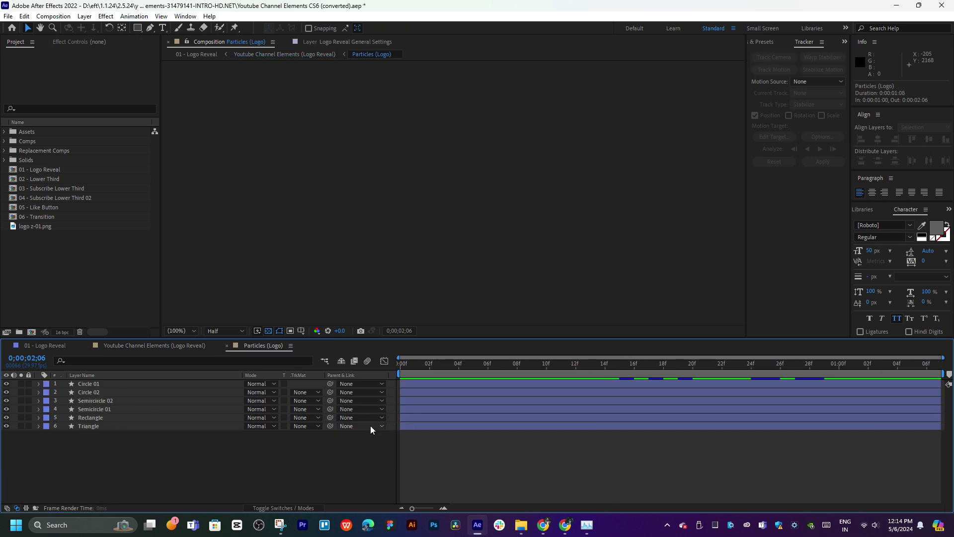
{"action": "mouse_move", "coordinate": [468, 371]}
{"action": "left_mouse_down"}
{"action": "mouse_move", "coordinate": [617, 398]}
{"action": "mouse_move", "coordinate": [521, 405]}
{"action": "mouse_move", "coordinate": [827, 412]}
{"action": "left_mouse_up"}
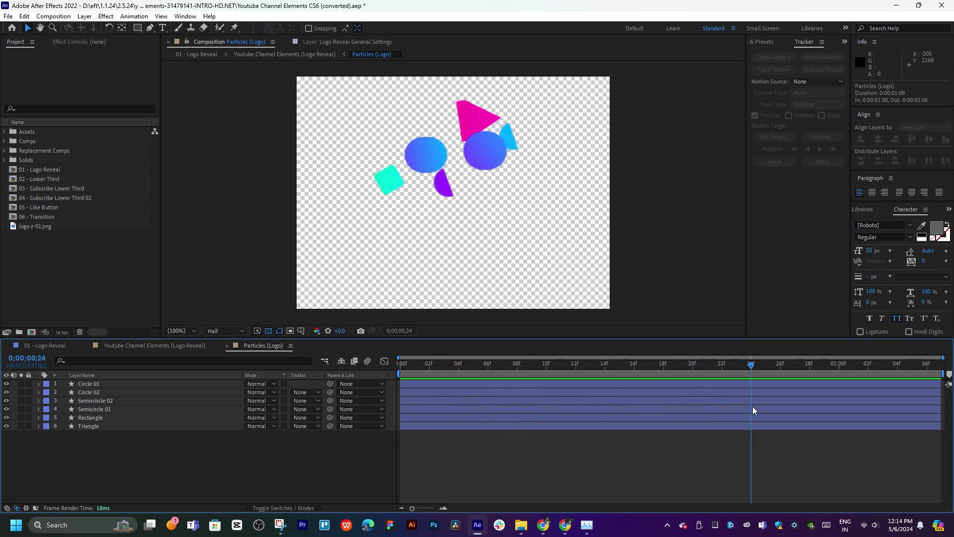
{"action": "left_click_drag", "start_coordinate": [828, 411], "coordinate": [766, 415]}
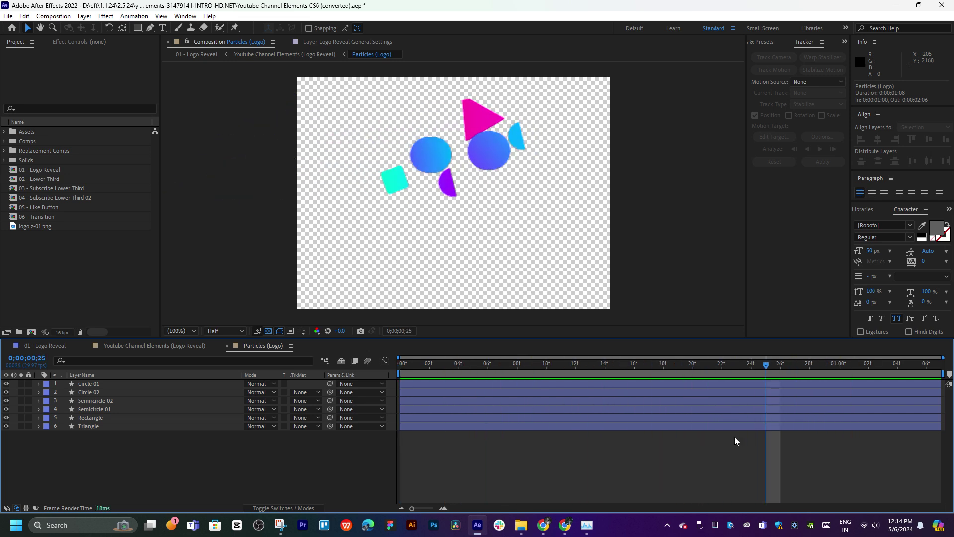
{"action": "left_click_drag", "start_coordinate": [125, 456], "coordinate": [134, 361]}
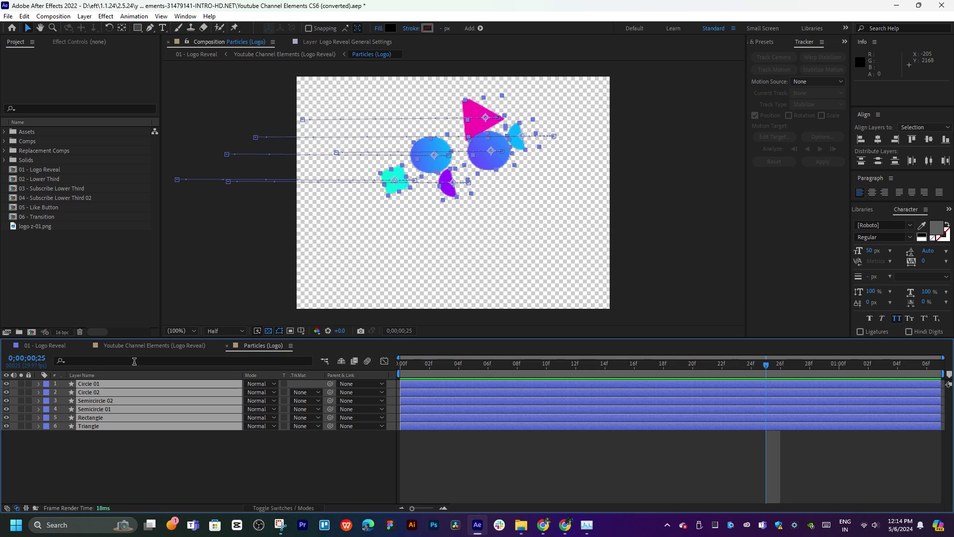
{"action": "key", "text": "u"}
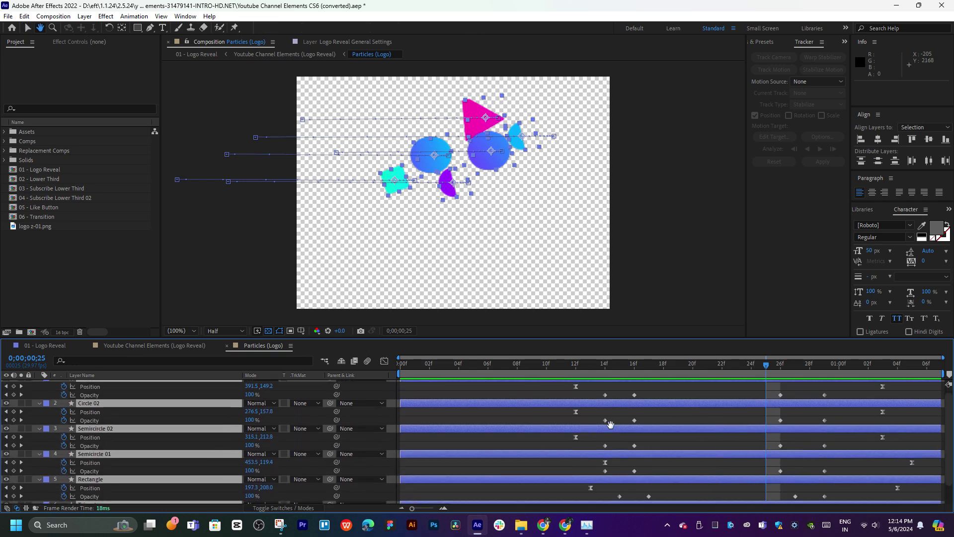
{"action": "scroll", "coordinate": [616, 393], "scroll_direction": "down", "scroll_amount": 2}
{"action": "left_click_drag", "start_coordinate": [573, 365], "coordinate": [623, 366]}
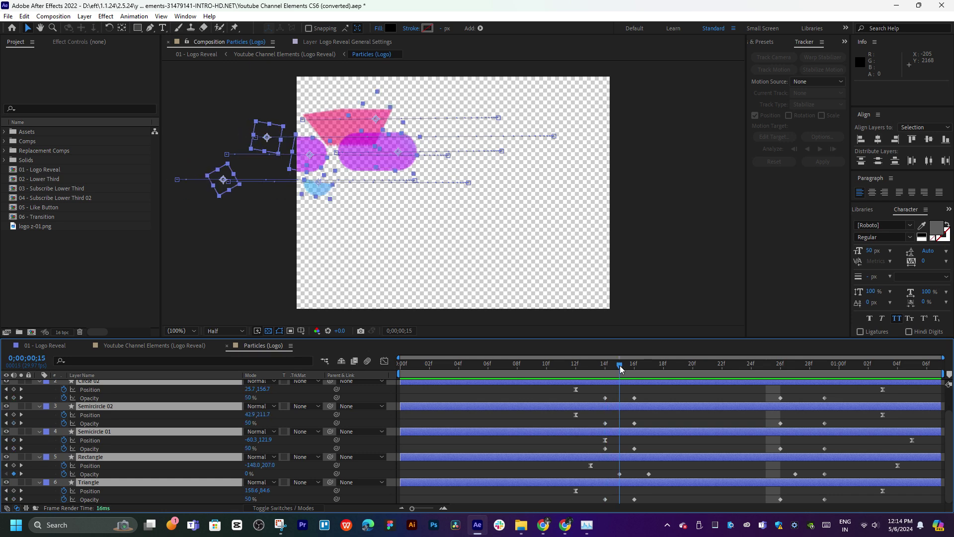
{"action": "mouse_move", "coordinate": [621, 369]}
{"action": "left_mouse_down"}
{"action": "mouse_move", "coordinate": [881, 382]}
{"action": "mouse_move", "coordinate": [589, 365]}
{"action": "mouse_move", "coordinate": [893, 388]}
{"action": "mouse_move", "coordinate": [569, 383]}
{"action": "mouse_move", "coordinate": [702, 395]}
{"action": "mouse_move", "coordinate": [929, 391]}
{"action": "mouse_move", "coordinate": [771, 386]}
{"action": "left_mouse_up"}
Step: Reveal all modified properties of Circle 01 with UU and replay the particle animation
{"action": "key", "text": "u"}
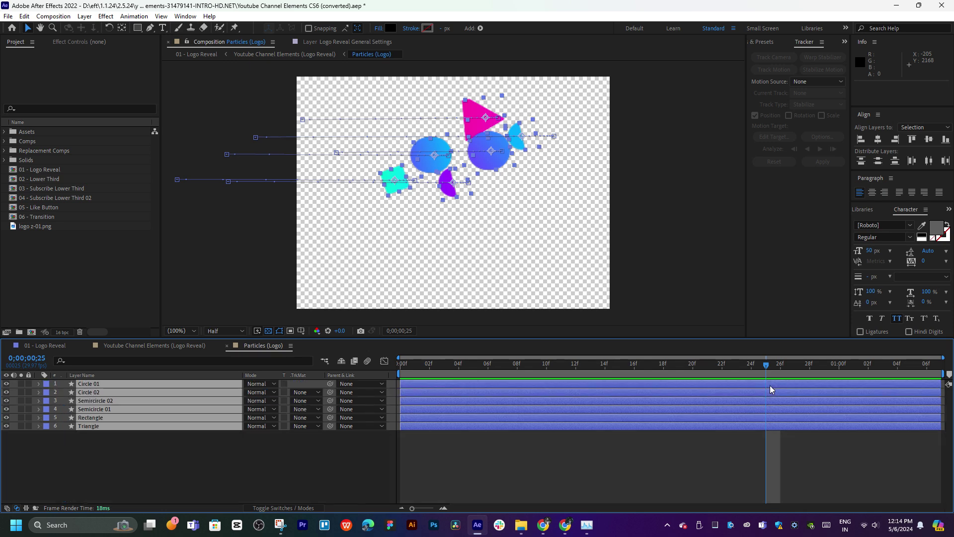
{"action": "key", "text": "u"}
{"action": "key", "text": "u"}
{"action": "scroll", "coordinate": [721, 472], "scroll_direction": "down", "scroll_amount": 5}
{"action": "scroll", "coordinate": [721, 471], "scroll_direction": "down", "scroll_amount": 3}
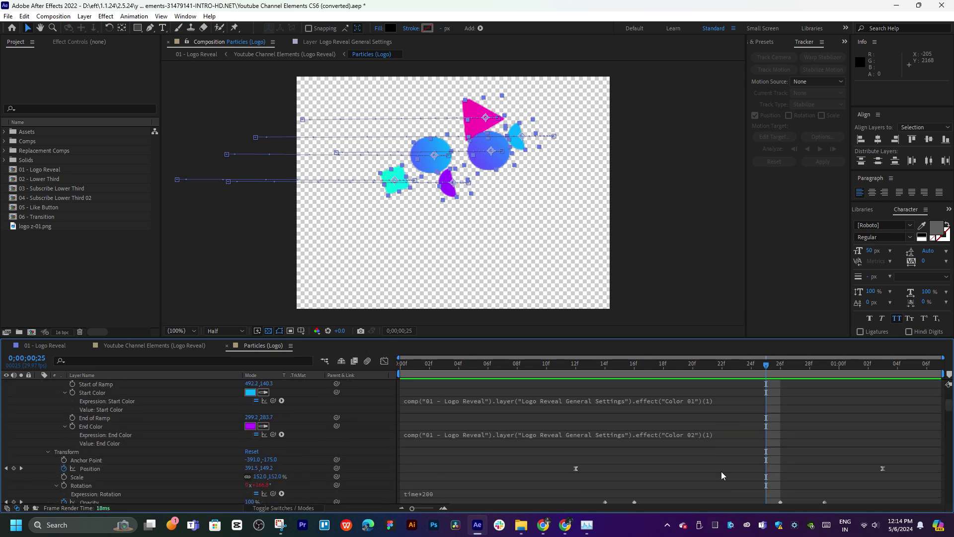
{"action": "mouse_move", "coordinate": [445, 369]}
{"action": "left_mouse_down"}
{"action": "mouse_move", "coordinate": [830, 413]}
{"action": "mouse_move", "coordinate": [654, 416]}
{"action": "left_mouse_up"}
{"action": "scroll", "coordinate": [654, 416], "scroll_direction": "down", "scroll_amount": 1}
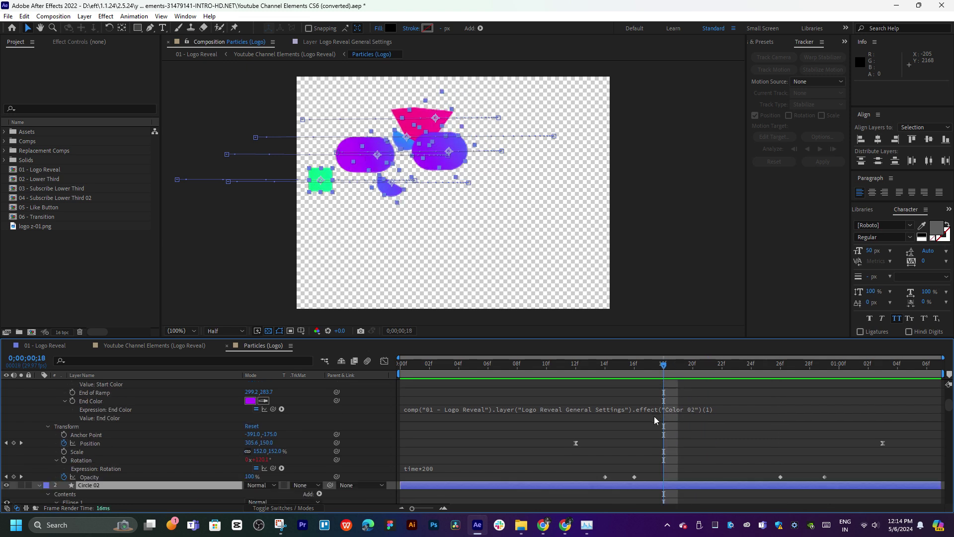
{"action": "scroll", "coordinate": [654, 416], "scroll_direction": "down", "scroll_amount": 2}
{"action": "scroll", "coordinate": [654, 416], "scroll_direction": "up", "scroll_amount": 2}
{"action": "mouse_move", "coordinate": [459, 373]}
{"action": "left_mouse_down"}
{"action": "mouse_move", "coordinate": [731, 376]}
{"action": "mouse_move", "coordinate": [493, 356]}
{"action": "left_mouse_up"}
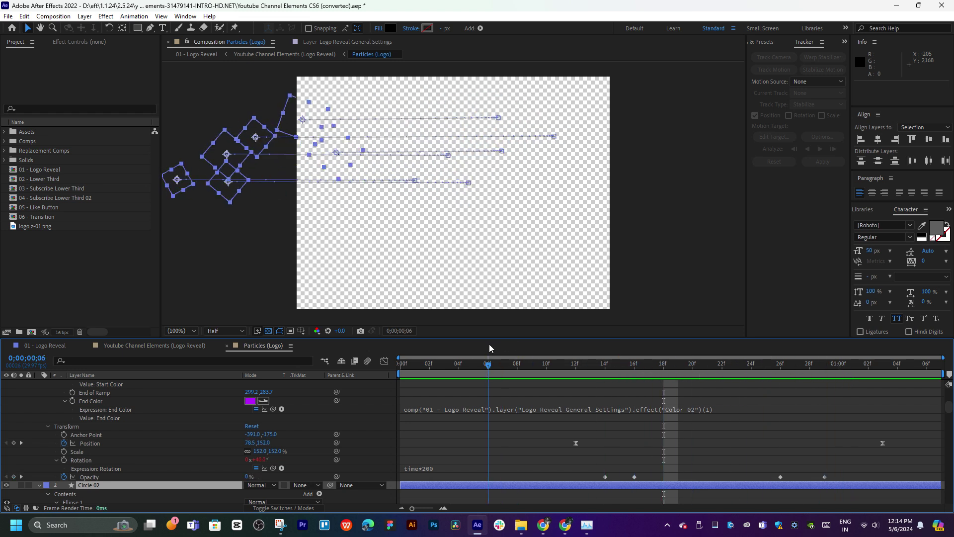
{"action": "scroll", "coordinate": [540, 407], "scroll_direction": "up", "scroll_amount": 5}
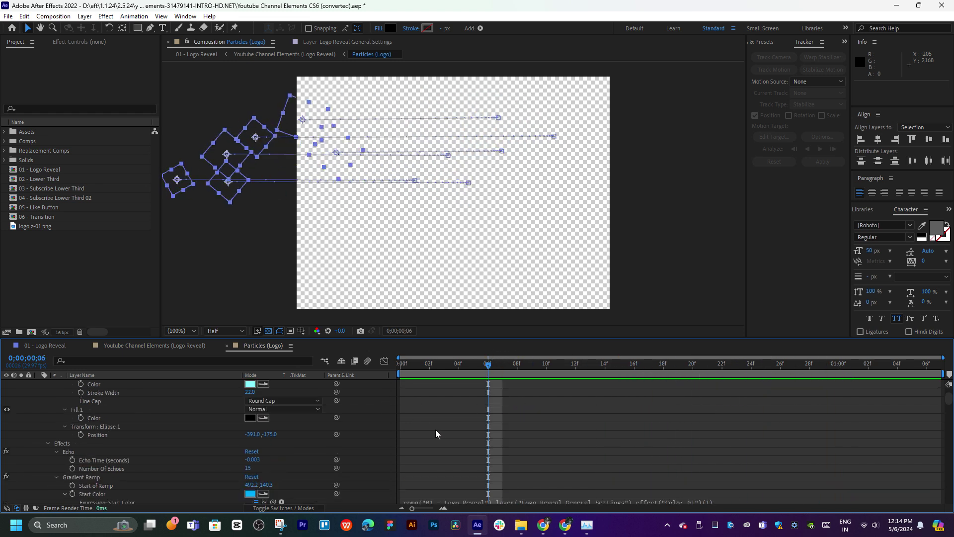
Step: Collapse properties back to the six layers and review the shapes near frame 26
{"action": "key", "text": "ctrl+a"}
{"action": "key", "text": "u"}
{"action": "left_click_drag", "start_coordinate": [442, 361], "coordinate": [922, 421]}
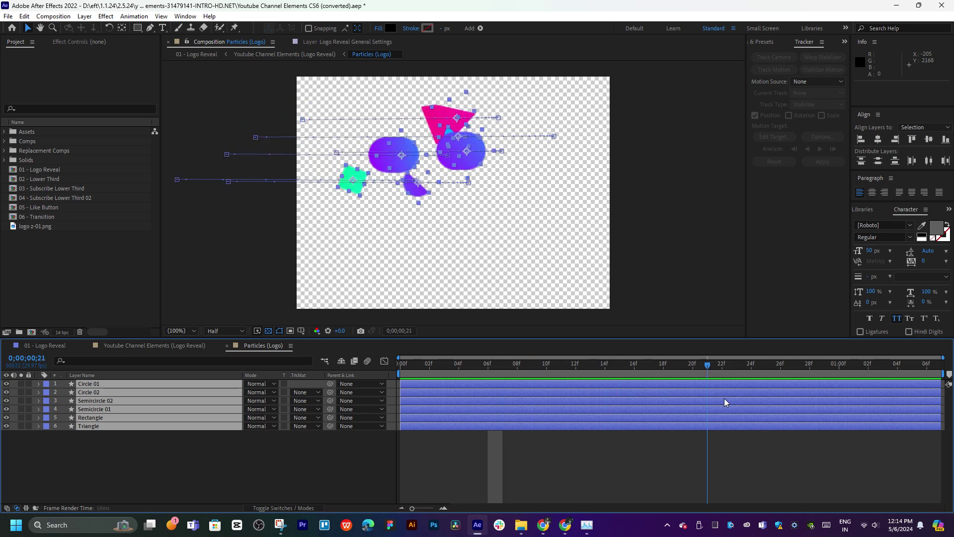
{"action": "left_click_drag", "start_coordinate": [565, 364], "coordinate": [779, 364]}
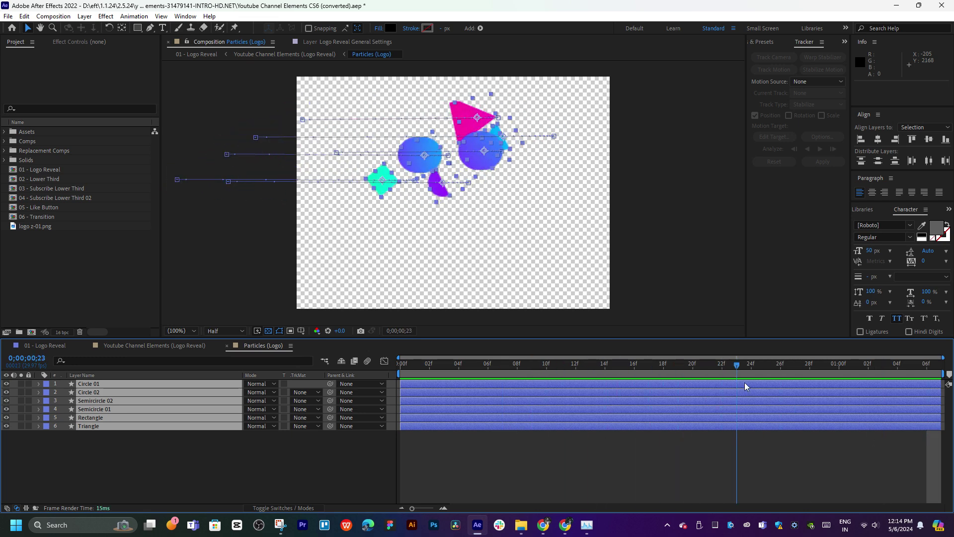
Step: Open and preview the Youtube Logo Base precomp, then close it
{"action": "left_click", "coordinate": [227, 345]}
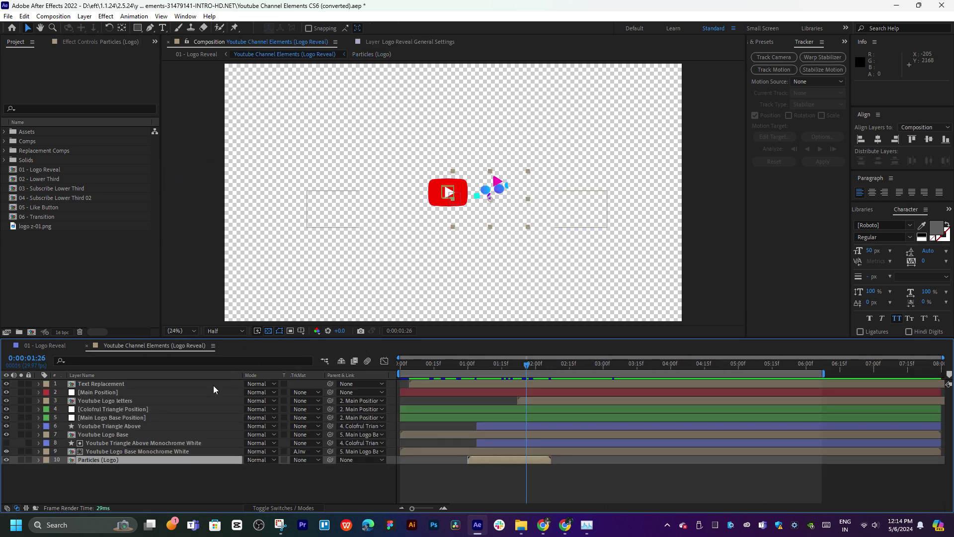
{"action": "left_click", "coordinate": [102, 443]}
{"action": "left_click", "coordinate": [94, 436]}
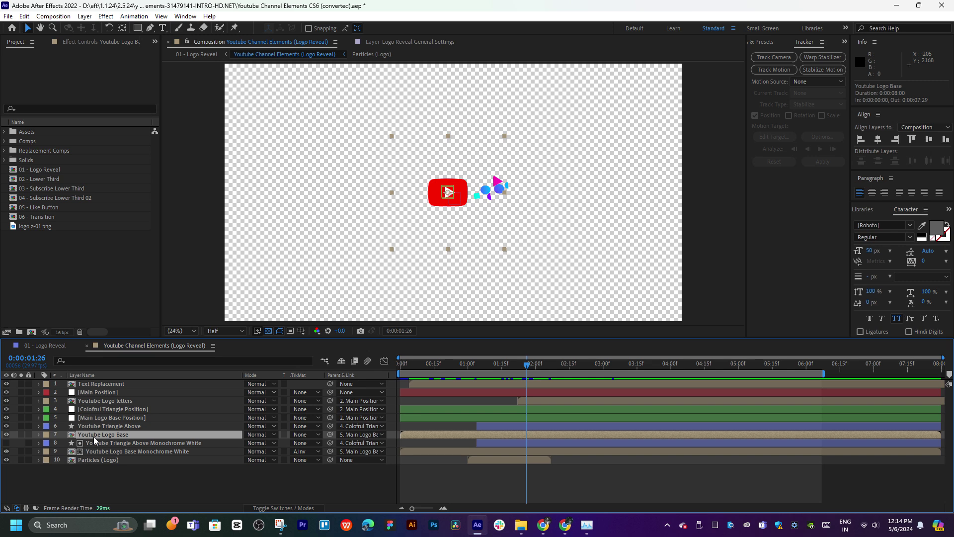
{"action": "double_click", "coordinate": [94, 437]}
{"action": "left_click_drag", "start_coordinate": [494, 366], "coordinate": [483, 367]}
{"action": "key", "text": "space"}
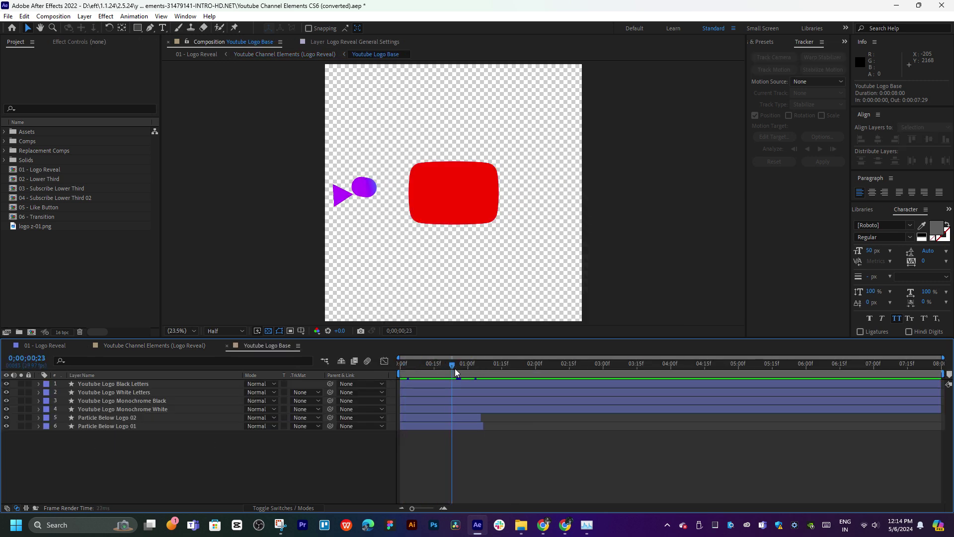
{"action": "key", "text": "space"}
{"action": "left_click_drag", "start_coordinate": [426, 373], "coordinate": [485, 366]}
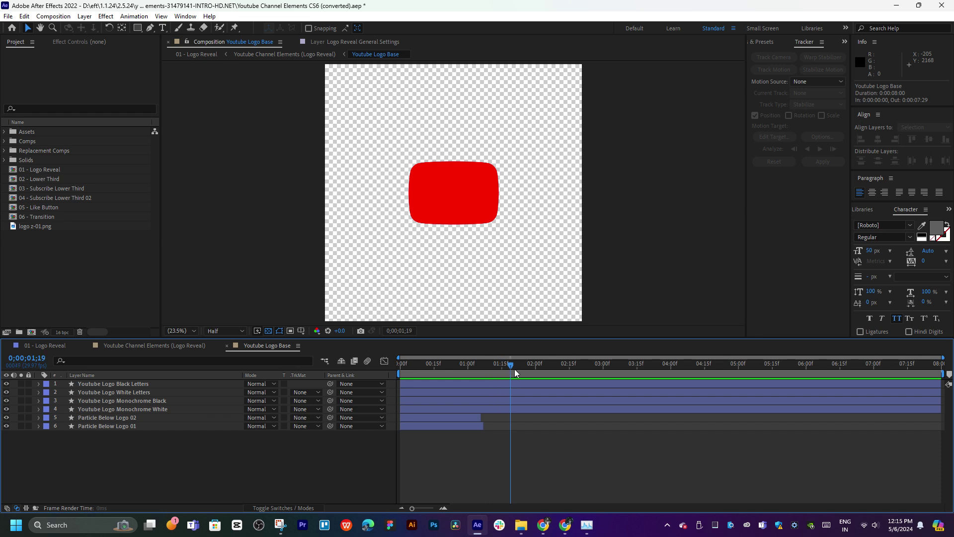
{"action": "left_click", "coordinate": [227, 345]}
Step: Open the Text Replacement precomp and select the /envatomarket text for editing
{"action": "left_click", "coordinate": [440, 366]}
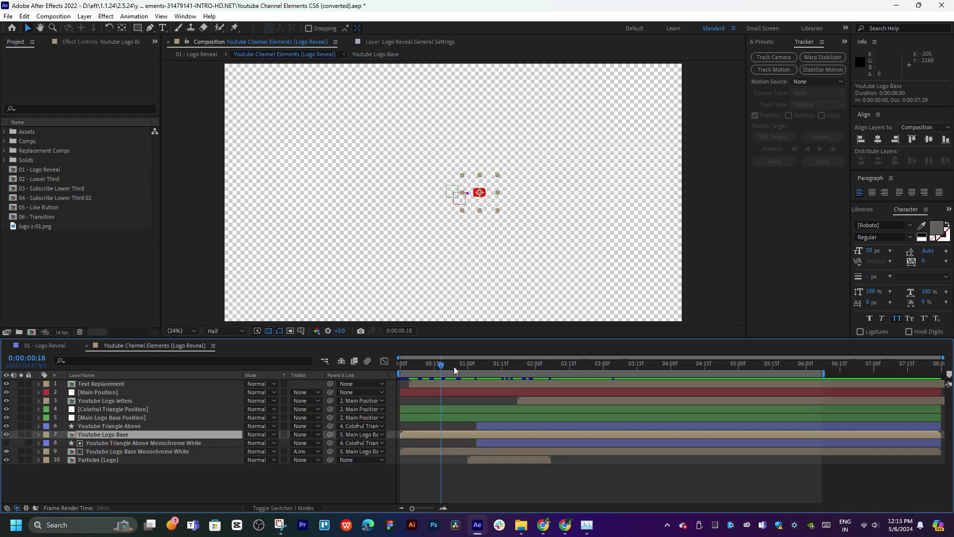
{"action": "left_click_drag", "start_coordinate": [454, 366], "coordinate": [654, 409]}
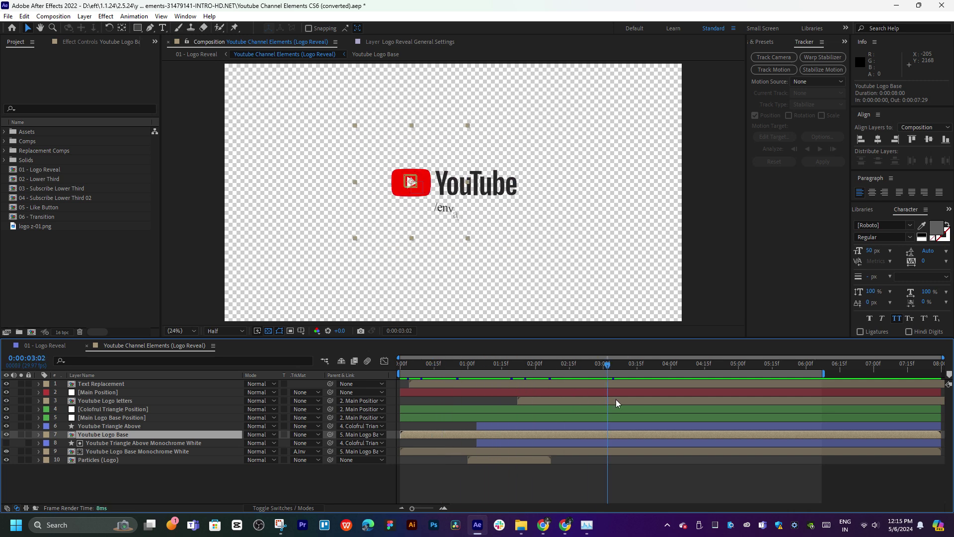
{"action": "left_click", "coordinate": [106, 419]}
{"action": "left_click", "coordinate": [437, 218]}
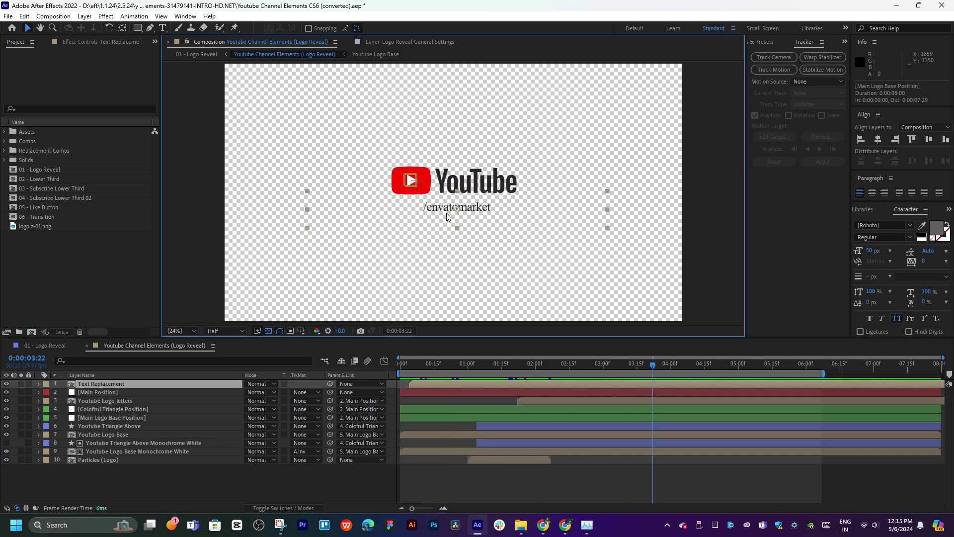
{"action": "double_click", "coordinate": [446, 213]}
{"action": "double_click", "coordinate": [449, 199]}
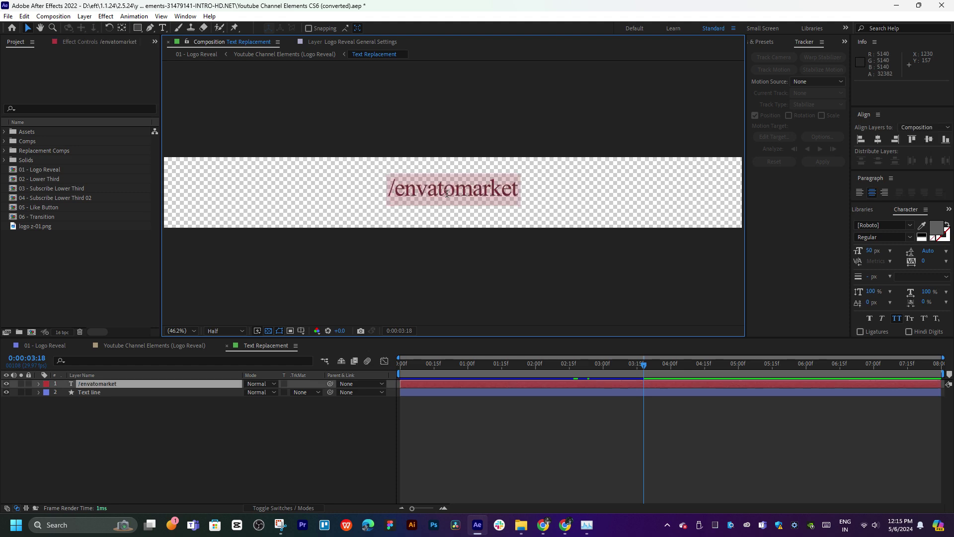
Step: Open a new Chrome tab and load the YouTube homepage
{"action": "left_click", "coordinate": [545, 532]}
{"action": "key", "text": "ctrl+t"}
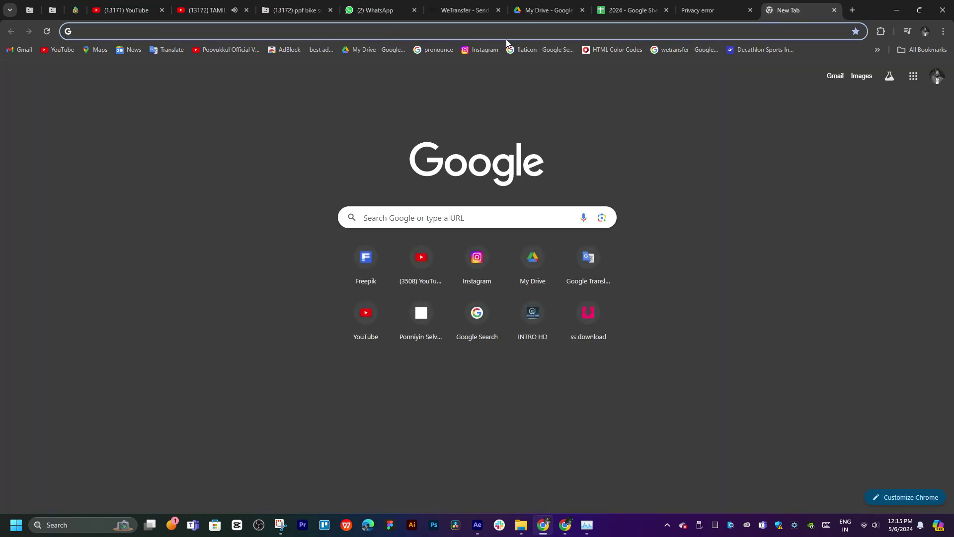
{"action": "type", "text": "z"}
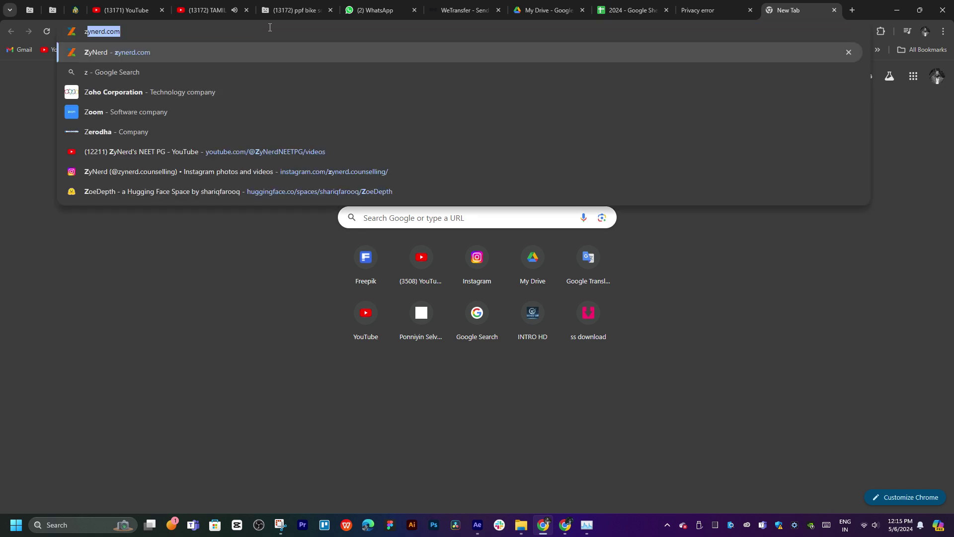
{"action": "type", "text": "y"}
{"action": "left_click", "coordinate": [97, 55]}
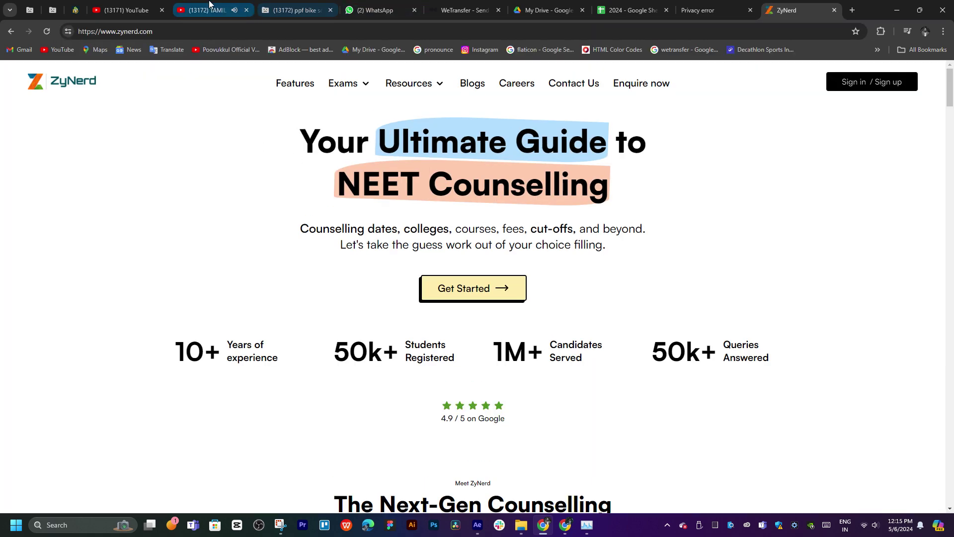
{"action": "left_click", "coordinate": [207, 10]}
{"action": "left_click", "coordinate": [275, 10]}
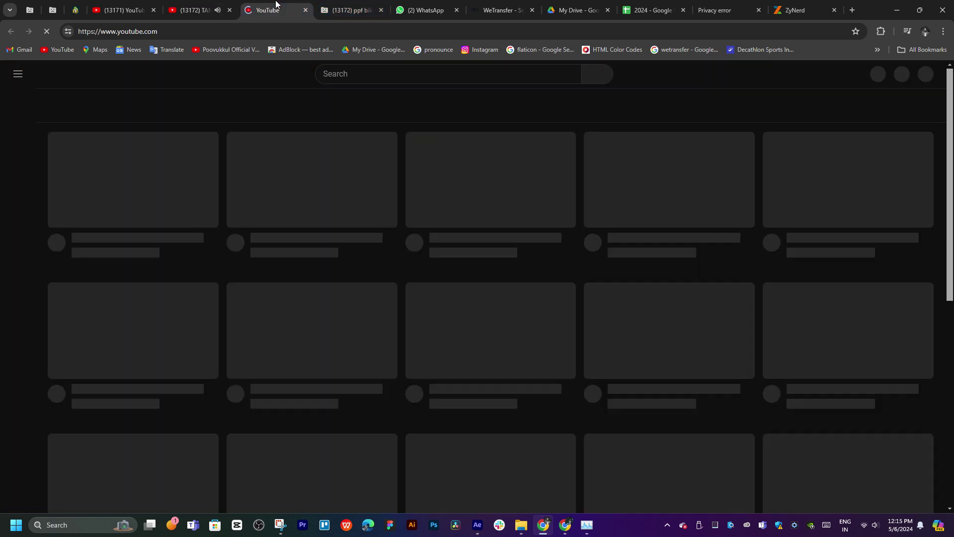
{"action": "left_click", "coordinate": [153, 10]}
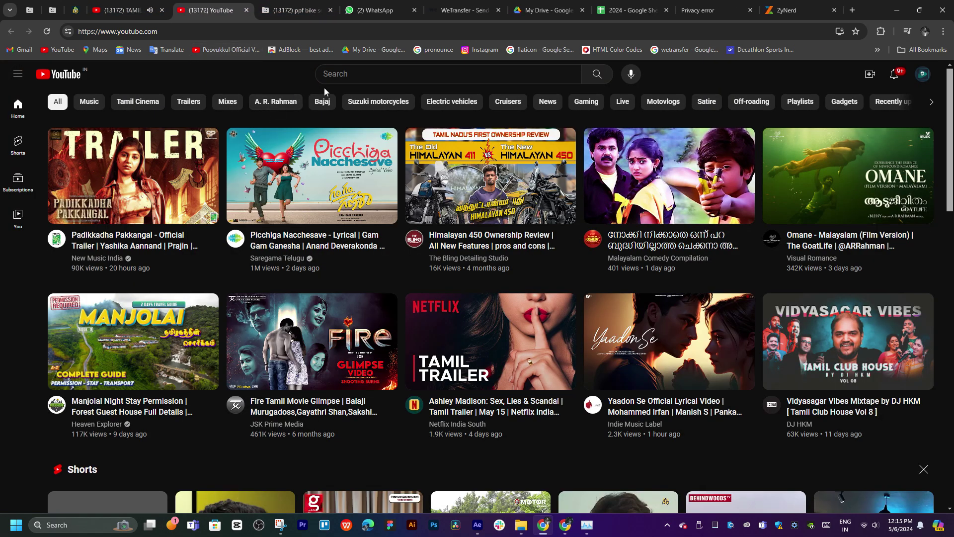
Step: Search YouTube for 'zynerd' and open the ZyNerd's NEET PG channel
{"action": "left_click", "coordinate": [337, 76]}
{"action": "type", "text": "z"}
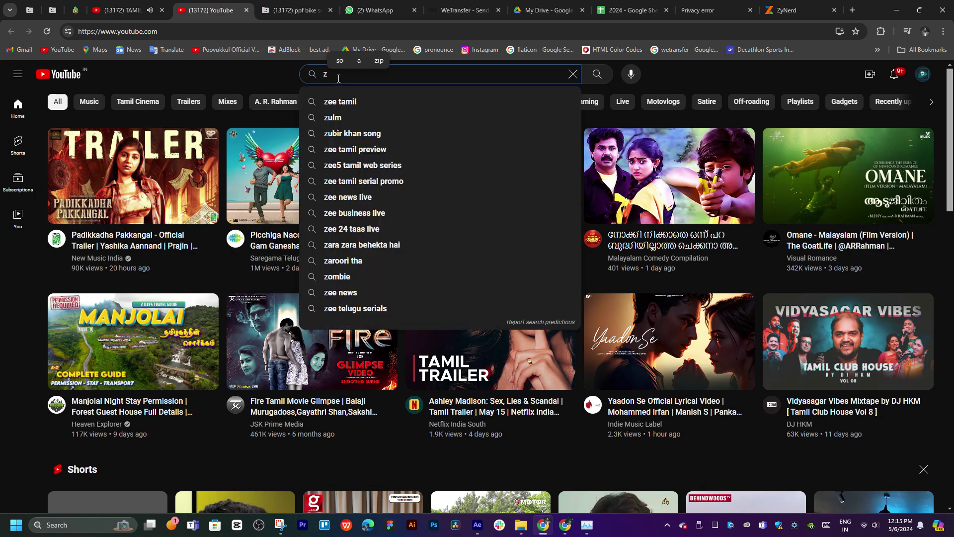
{"action": "type", "text": "ynerd"}
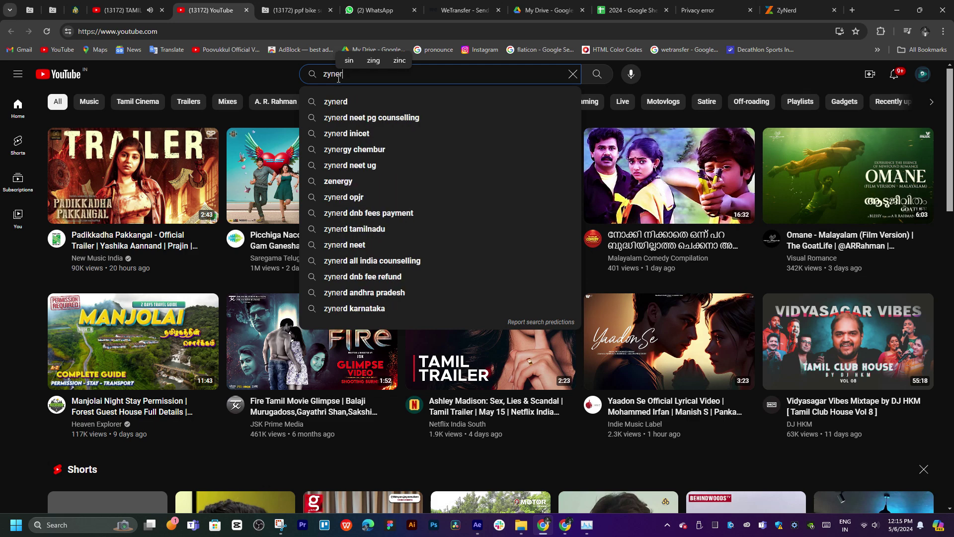
{"action": "key", "text": "Return"}
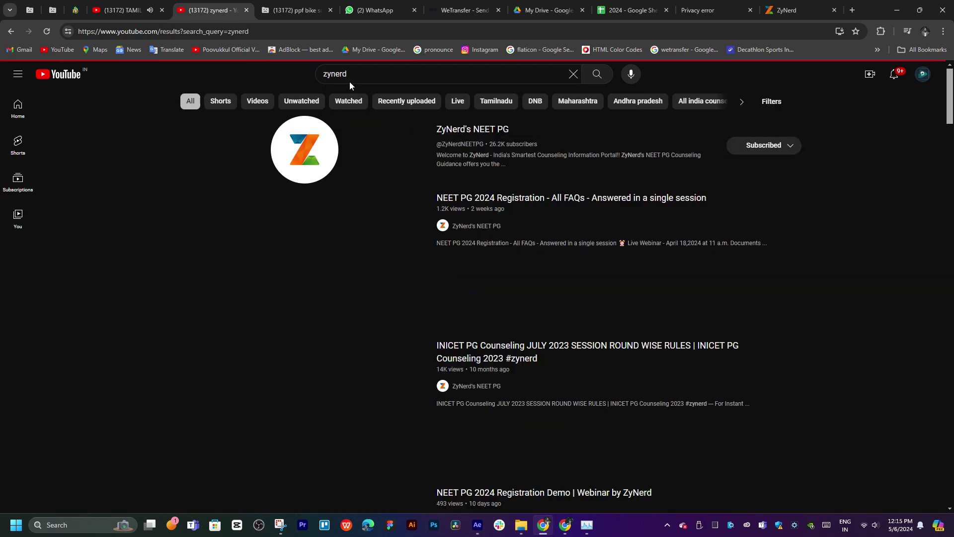
{"action": "left_click", "coordinate": [474, 148]}
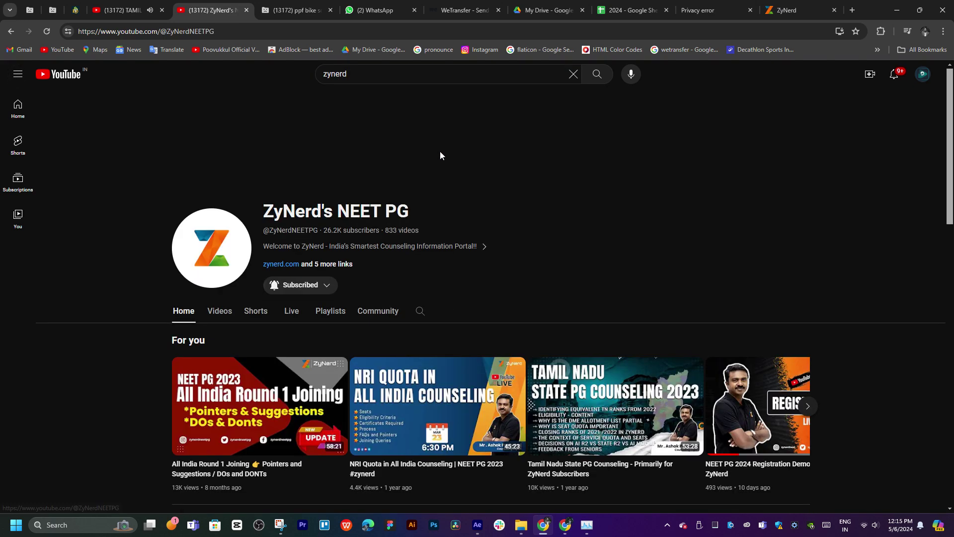
Step: Open the channel's About details and select the zynerd.com link
{"action": "left_click", "coordinate": [478, 246]}
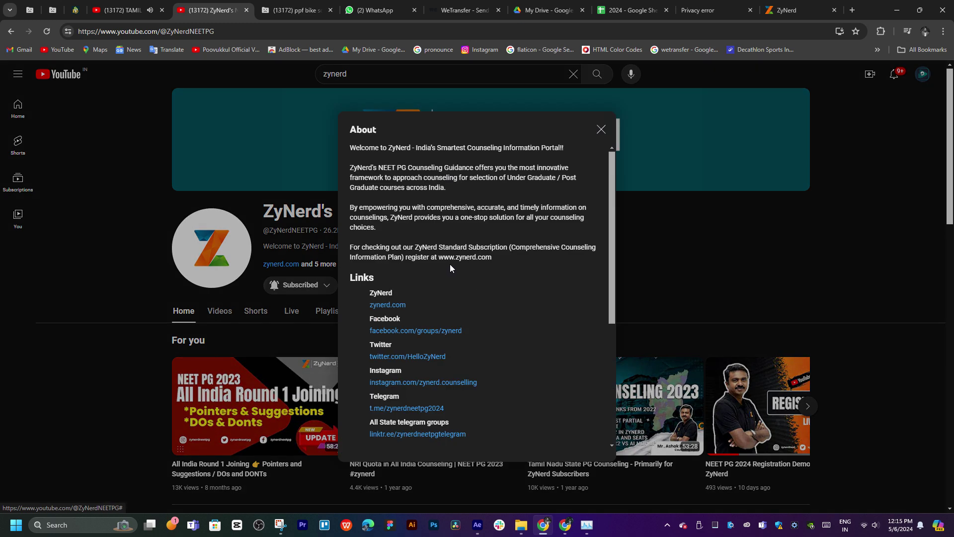
{"action": "scroll", "coordinate": [453, 289], "scroll_direction": "down", "scroll_amount": 3}
{"action": "scroll", "coordinate": [455, 290], "scroll_direction": "down", "scroll_amount": 1}
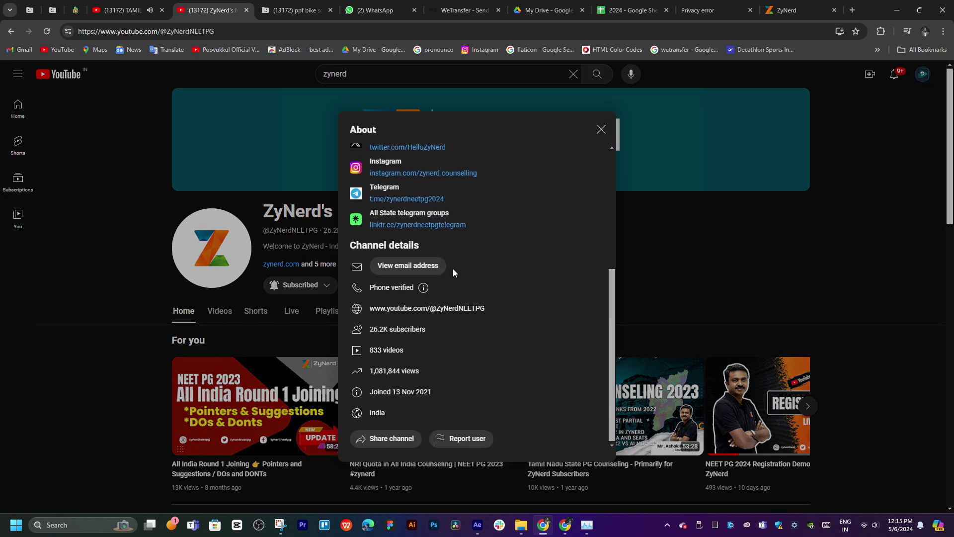
{"action": "scroll", "coordinate": [412, 208], "scroll_direction": "up", "scroll_amount": 1}
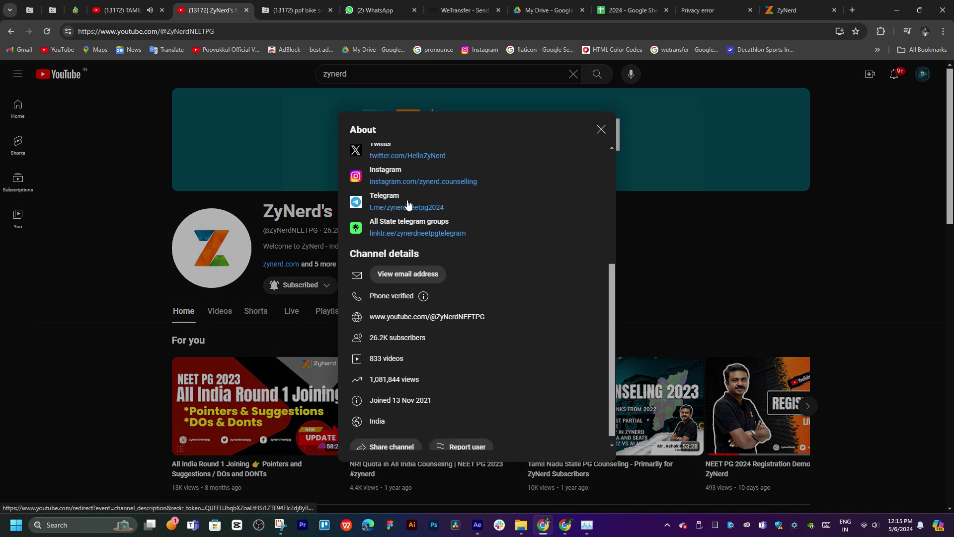
{"action": "scroll", "coordinate": [408, 204], "scroll_direction": "down", "scroll_amount": 1}
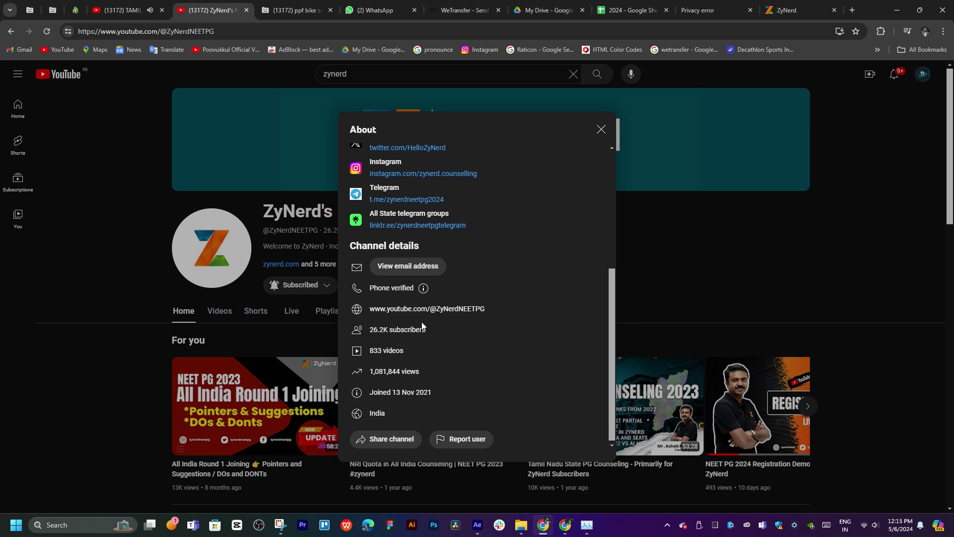
{"action": "scroll", "coordinate": [422, 324], "scroll_direction": "up", "scroll_amount": 3}
{"action": "left_click_drag", "start_coordinate": [413, 243], "coordinate": [368, 246]}
{"action": "key", "text": "ctrl+c"}
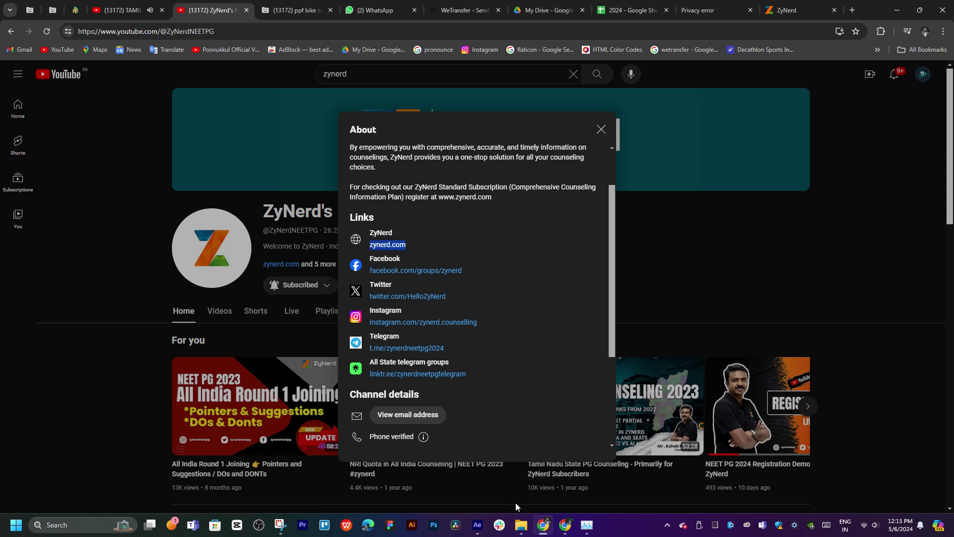
Step: Paste zynerd.com over the /envatomarket text and check both layers' keyframes
{"action": "left_click", "coordinate": [476, 526]}
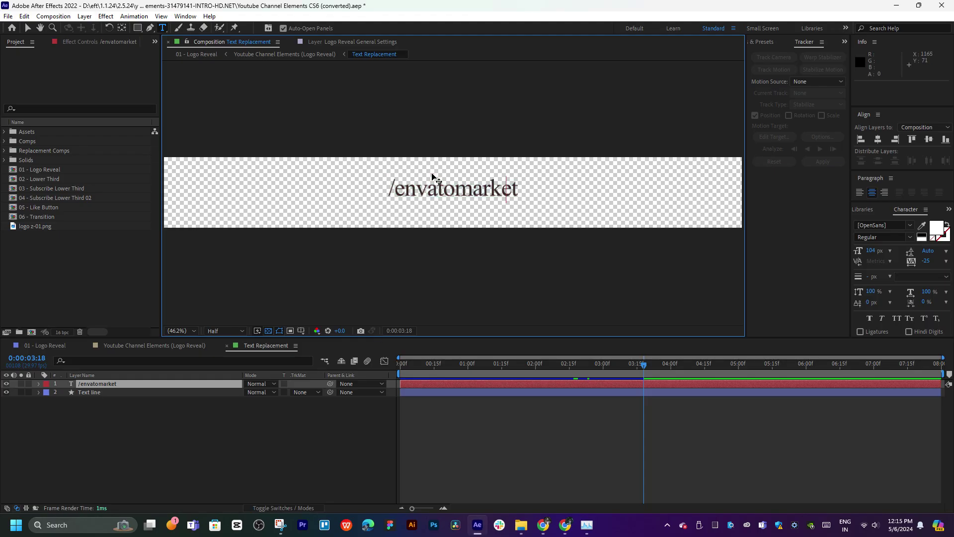
{"action": "key", "text": "ctrl+v"}
{"action": "left_click", "coordinate": [529, 447]}
{"action": "mouse_move", "coordinate": [498, 365]}
{"action": "left_mouse_down"}
{"action": "mouse_move", "coordinate": [401, 368]}
{"action": "mouse_move", "coordinate": [707, 364]}
{"action": "mouse_move", "coordinate": [594, 366]}
{"action": "left_mouse_up"}
{"action": "left_click", "coordinate": [113, 383]}
{"action": "key", "text": "ctrl+a"}
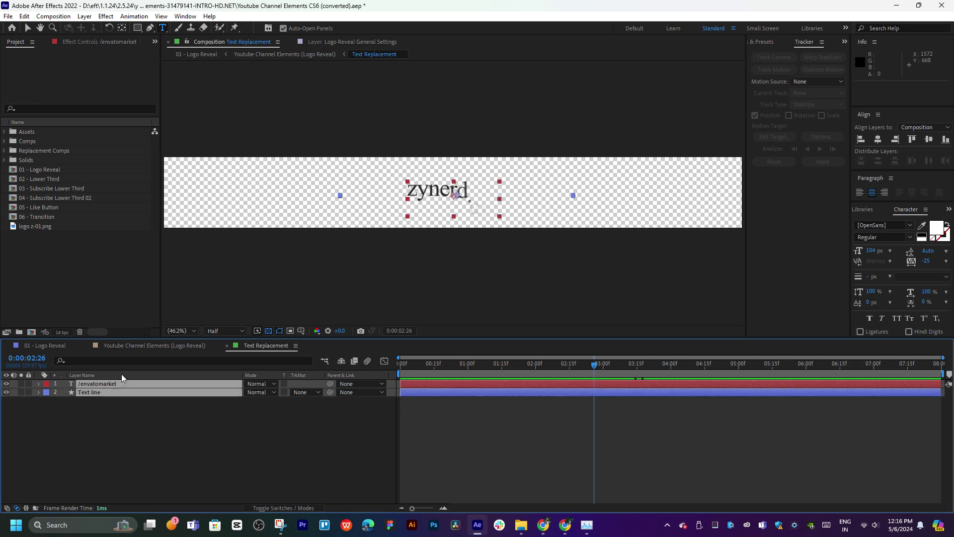
{"action": "key", "text": "u"}
{"action": "mouse_move", "coordinate": [575, 368]}
{"action": "left_mouse_down"}
{"action": "mouse_move", "coordinate": [630, 368]}
{"action": "mouse_move", "coordinate": [588, 375]}
{"action": "mouse_move", "coordinate": [607, 374]}
{"action": "left_mouse_up"}
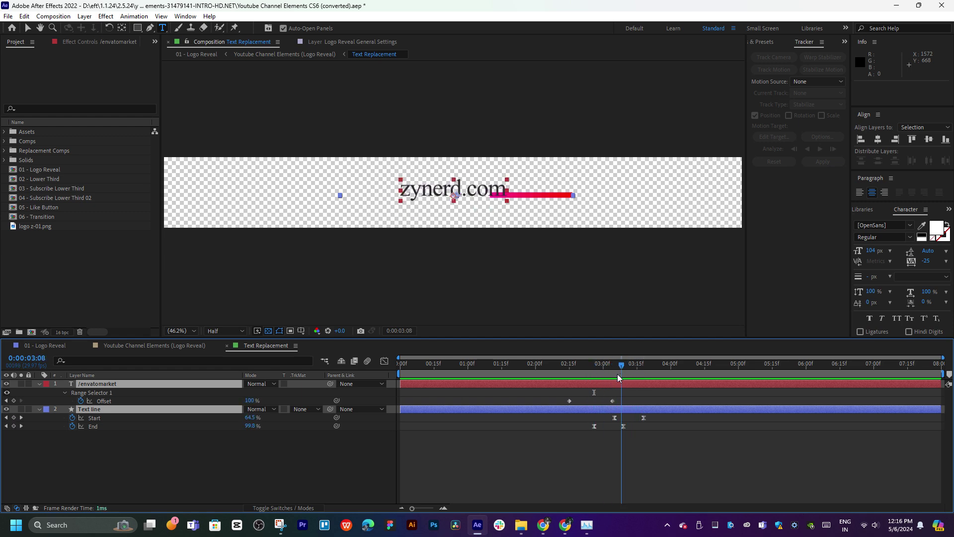
Step: Close Text Replacement, hide the transparency grid and select the Particles (Logo) layer
{"action": "left_click", "coordinate": [227, 346]}
{"action": "left_click_drag", "start_coordinate": [503, 365], "coordinate": [680, 383]}
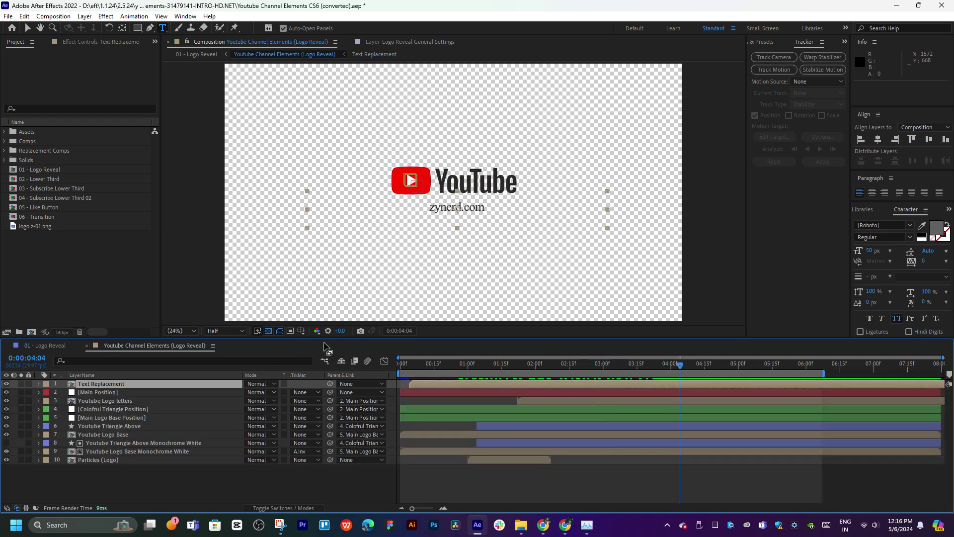
{"action": "left_click", "coordinate": [268, 330]}
{"action": "left_click_drag", "start_coordinate": [498, 372], "coordinate": [601, 375]}
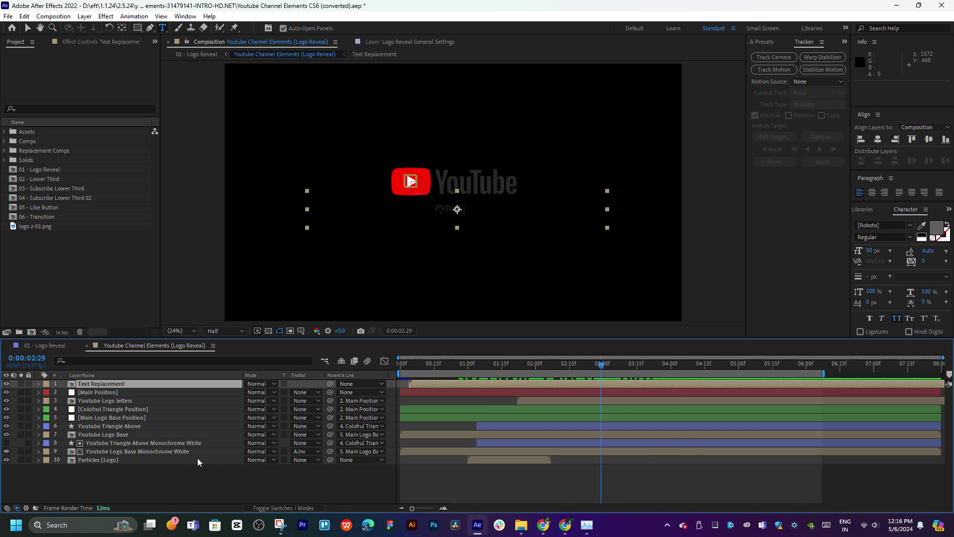
{"action": "left_click", "coordinate": [135, 452]}
{"action": "left_click", "coordinate": [118, 460]}
Step: Start a new solid layer and pick a bright green colour for it
{"action": "right_click", "coordinate": [116, 478]}
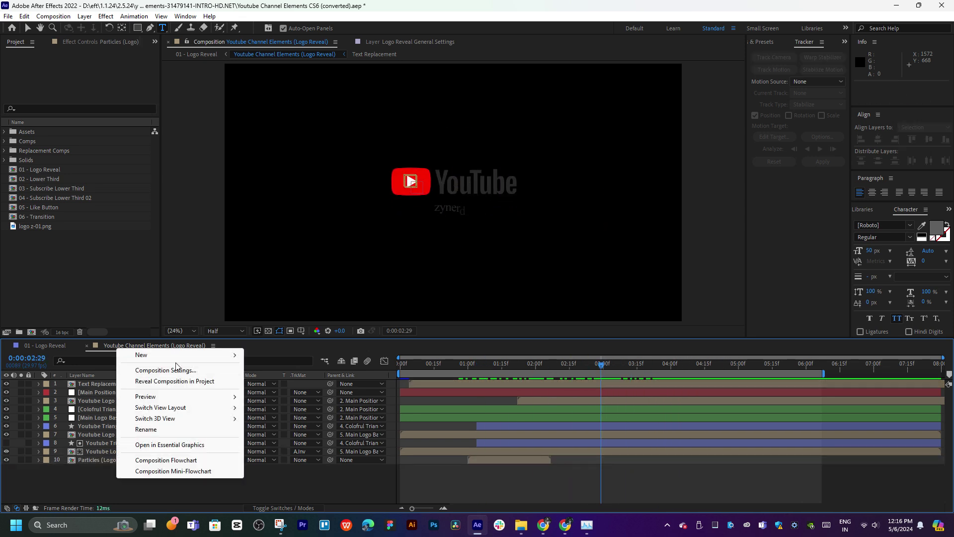
{"action": "mouse_move", "coordinate": [209, 355]}
{"action": "left_click", "coordinate": [271, 382]}
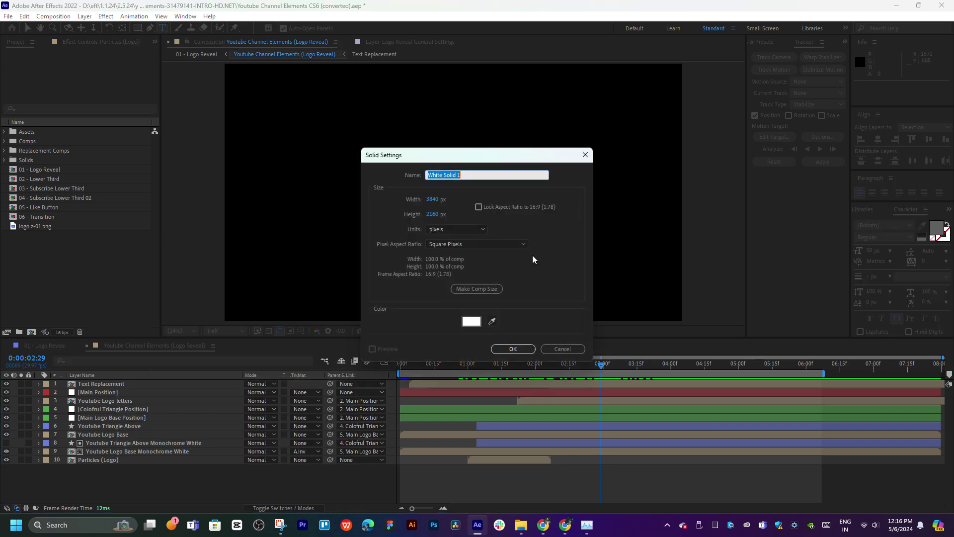
{"action": "left_click", "coordinate": [475, 322]}
{"action": "left_click", "coordinate": [477, 273]}
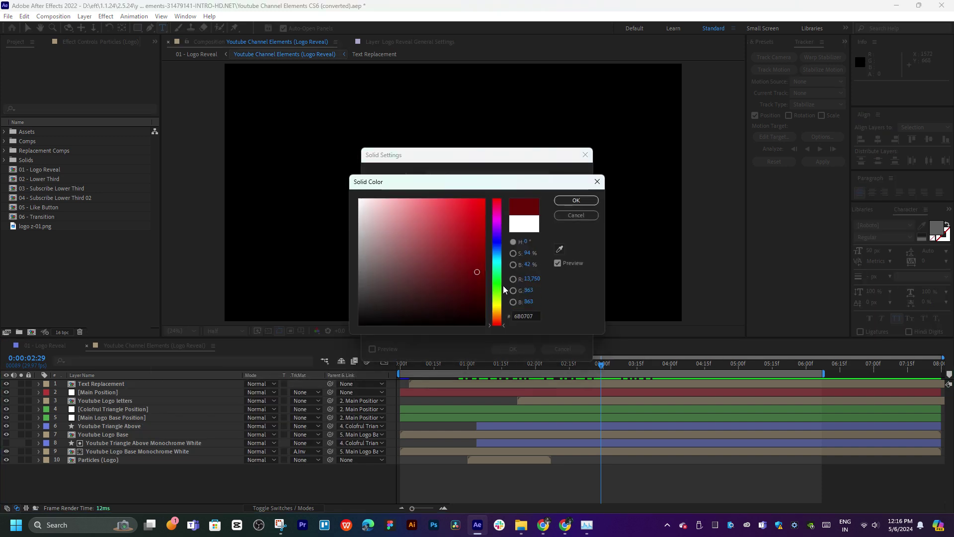
{"action": "left_click", "coordinate": [497, 285]}
{"action": "left_click_drag", "start_coordinate": [498, 290], "coordinate": [497, 288]}
{"action": "mouse_move", "coordinate": [451, 236]}
{"action": "left_mouse_down"}
{"action": "mouse_move", "coordinate": [458, 247]}
{"action": "mouse_move", "coordinate": [470, 236]}
{"action": "left_mouse_up"}
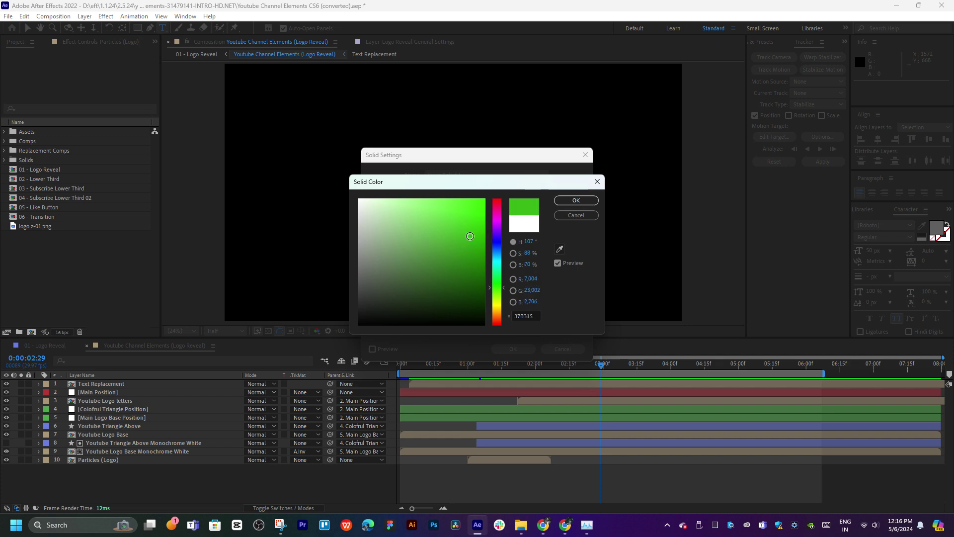
{"action": "left_click", "coordinate": [590, 202]}
Step: Create the Deep Green Solid 1 and move it beneath all other layers
{"action": "left_click", "coordinate": [513, 349]}
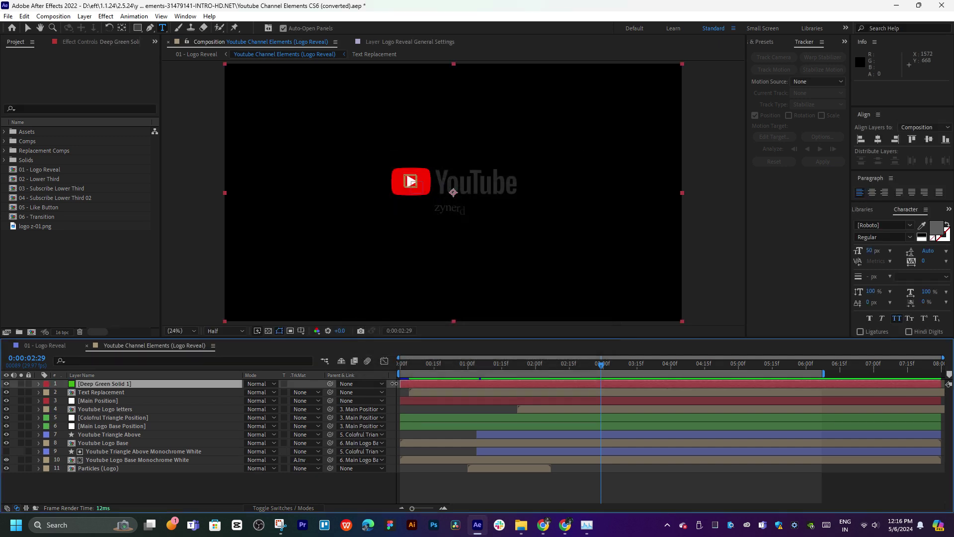
{"action": "left_click_drag", "start_coordinate": [130, 387], "coordinate": [117, 489]}
{"action": "mouse_move", "coordinate": [497, 364]}
{"action": "left_mouse_down"}
{"action": "mouse_move", "coordinate": [657, 377]}
{"action": "mouse_move", "coordinate": [598, 383]}
{"action": "mouse_move", "coordinate": [700, 378]}
{"action": "mouse_move", "coordinate": [509, 381]}
{"action": "mouse_move", "coordinate": [842, 387]}
{"action": "left_mouse_up"}
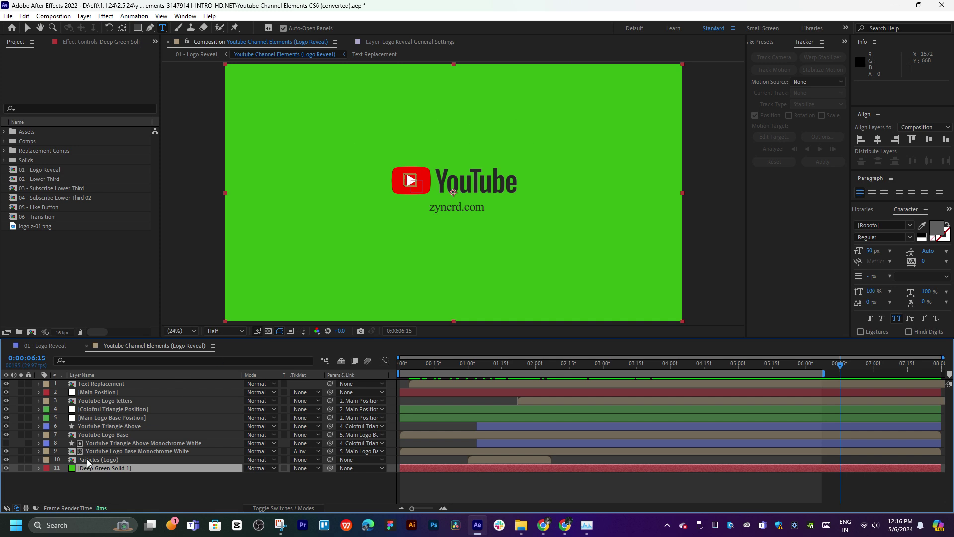
Step: Open the Text Replacement composition and select the zynerd.com text, briefly trying all caps before reverting
{"action": "left_click", "coordinate": [112, 460]}
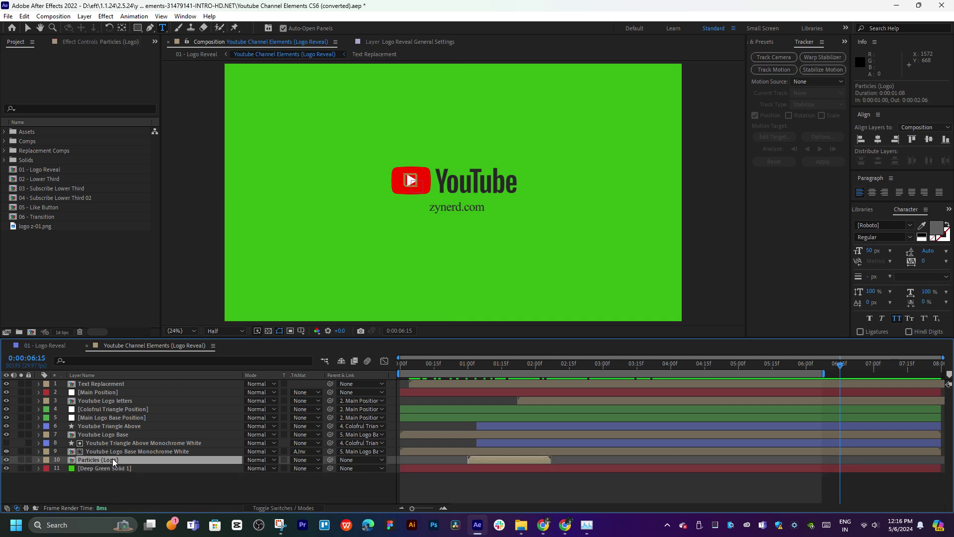
{"action": "double_click", "coordinate": [98, 383]}
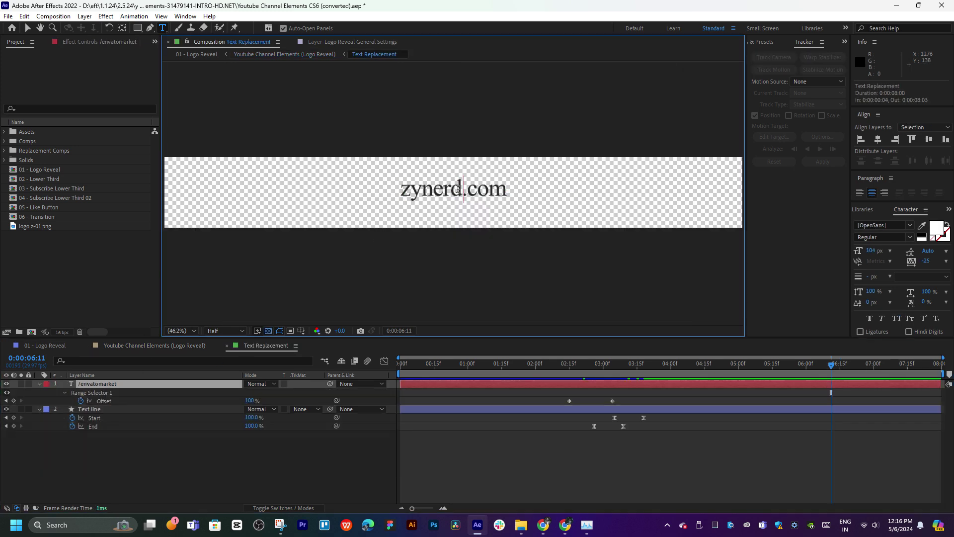
{"action": "key", "text": "ctrl+a"}
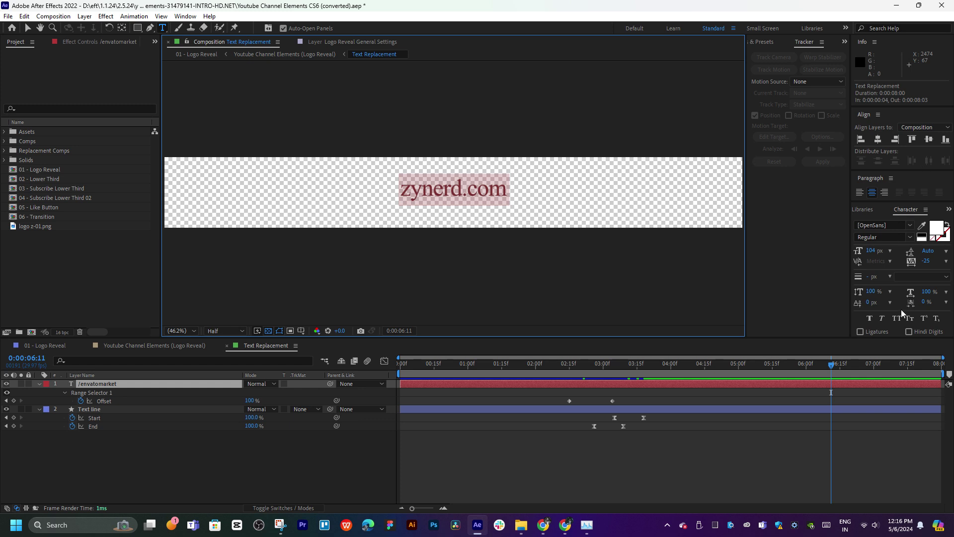
{"action": "left_click", "coordinate": [898, 318]}
{"action": "left_click", "coordinate": [900, 317]}
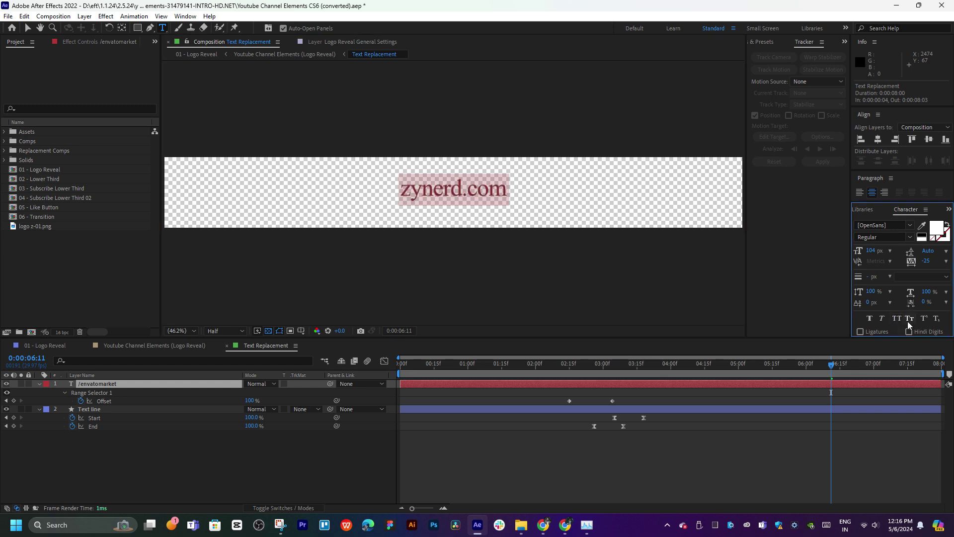
Step: Replace the first z with Z and the n with N, then select all of ZyNerd.com
{"action": "left_click", "coordinate": [390, 191]}
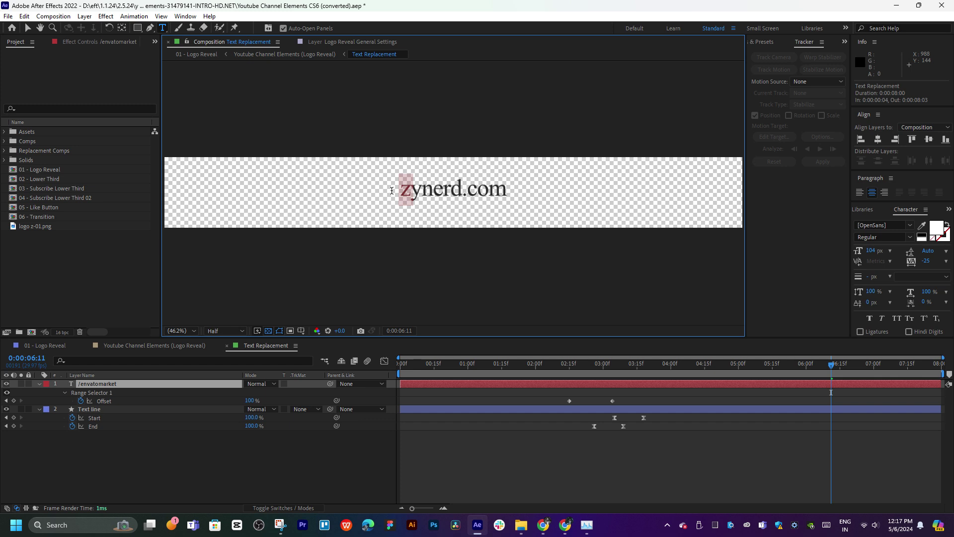
{"action": "type", "text": "Z"}
{"action": "left_click_drag", "start_coordinate": [437, 190], "coordinate": [429, 191]}
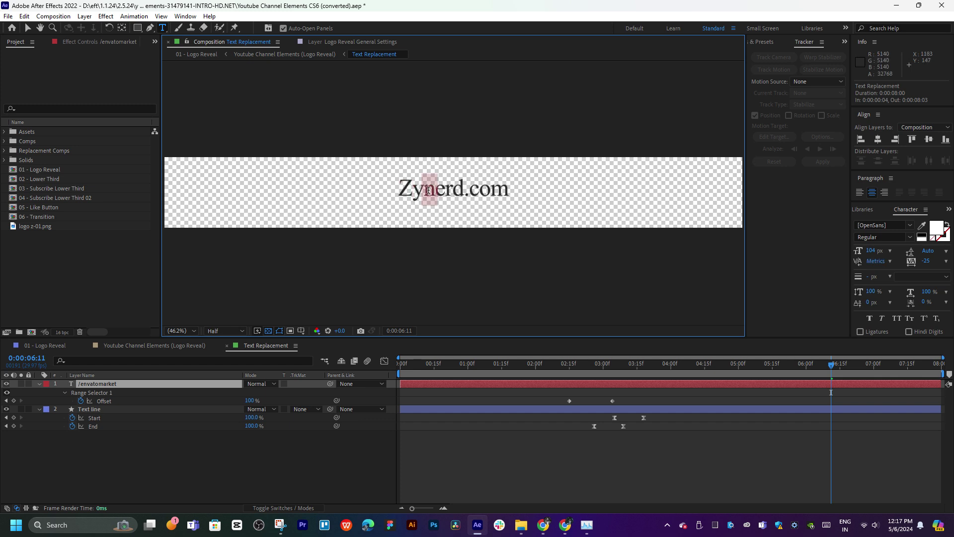
{"action": "type", "text": "N"}
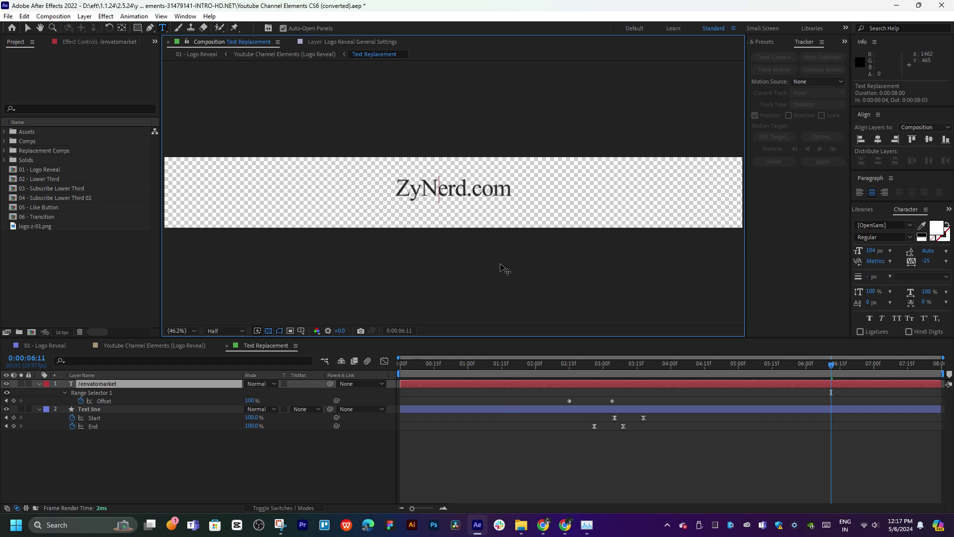
{"action": "key", "text": "ctrl+a"}
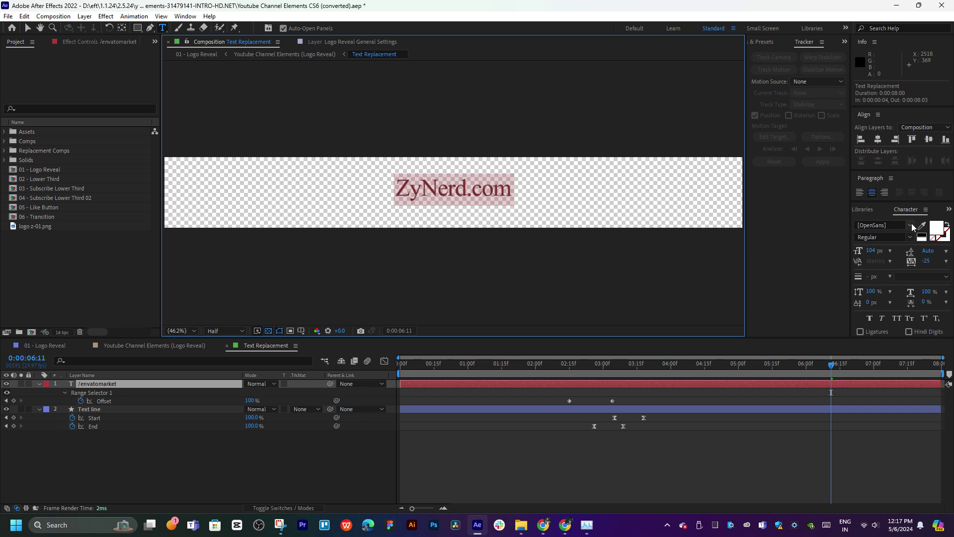
Step: Search the font list for Arial, trying Arial Narrow Bold and then Arial Narrow on the text
{"action": "left_click", "coordinate": [912, 226]}
{"action": "scroll", "coordinate": [880, 323], "scroll_direction": "up", "scroll_amount": 1}
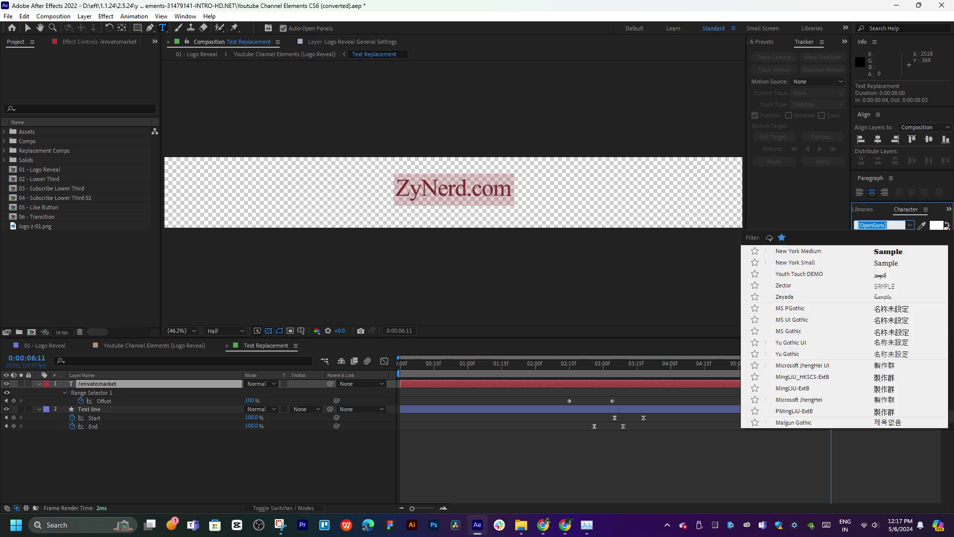
{"action": "type", "text": "AR"}
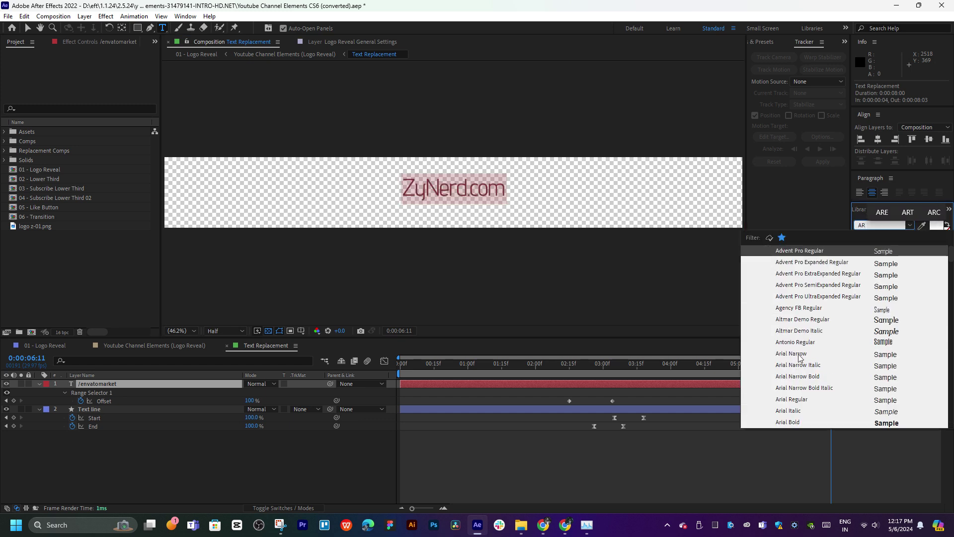
{"action": "scroll", "coordinate": [804, 401], "scroll_direction": "down", "scroll_amount": 1}
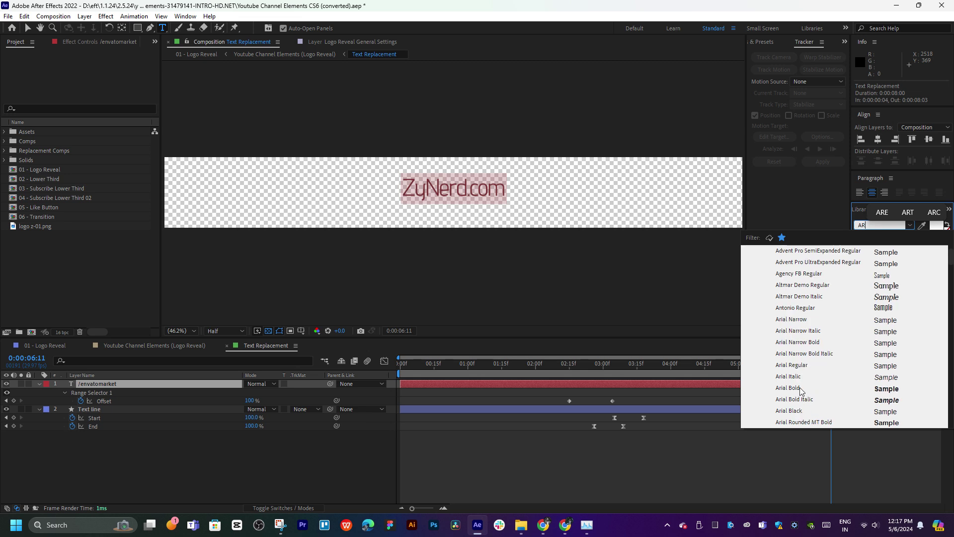
{"action": "left_click", "coordinate": [799, 347]}
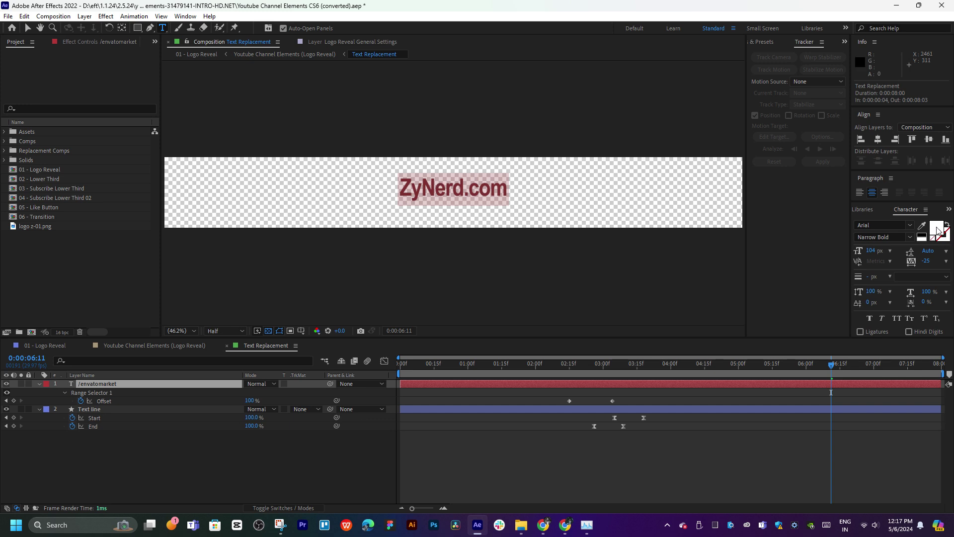
{"action": "left_click", "coordinate": [911, 225]}
{"action": "scroll", "coordinate": [882, 333], "scroll_direction": "up", "scroll_amount": 2}
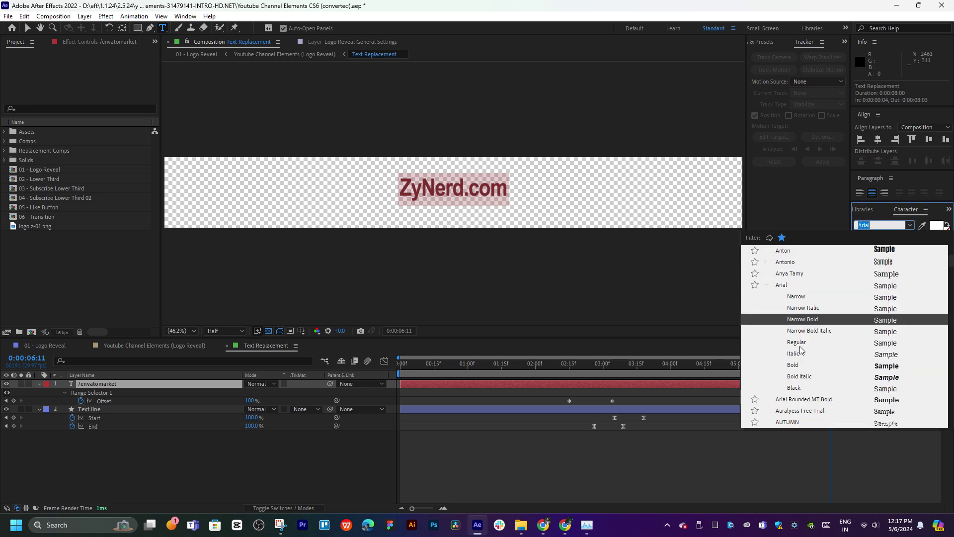
{"action": "left_click", "coordinate": [797, 297]}
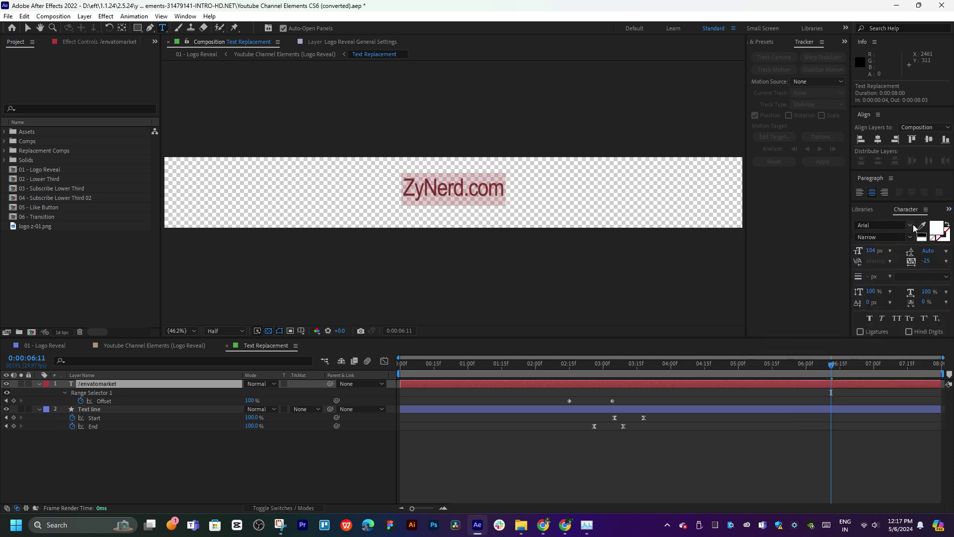
Step: After trying Arial Italic, set ZyNerd.com to Arial Regular and return to the logo reveal comp
{"action": "left_click", "coordinate": [912, 226]}
{"action": "left_click", "coordinate": [795, 308]}
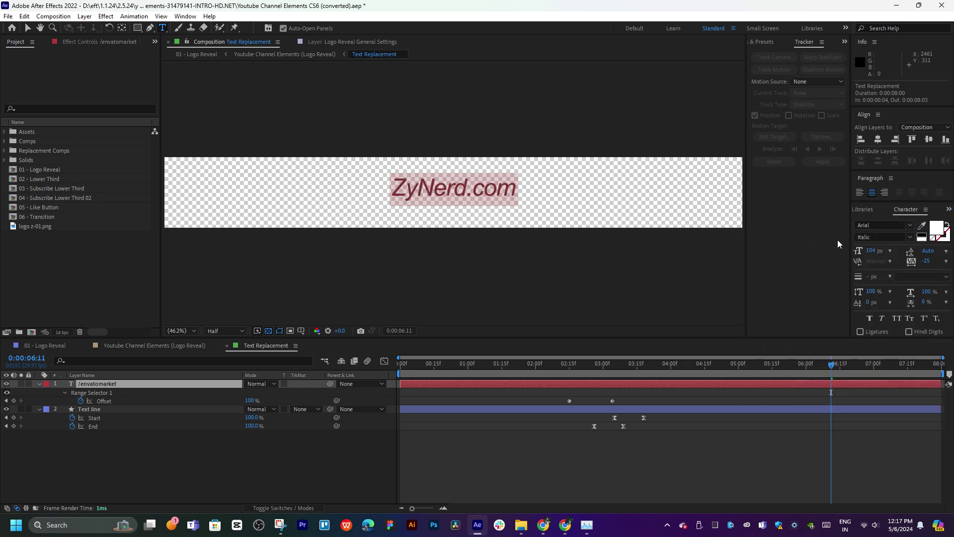
{"action": "left_click", "coordinate": [913, 226]}
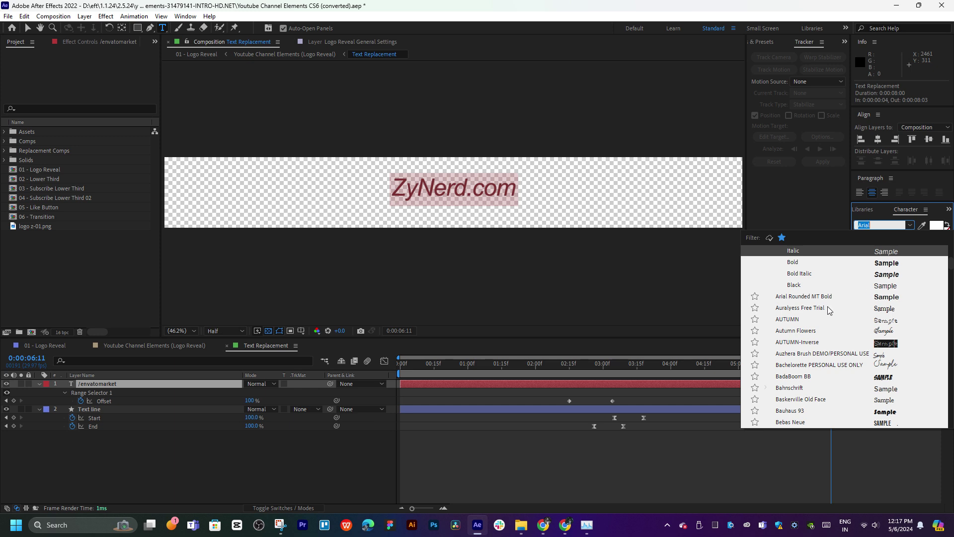
{"action": "scroll", "coordinate": [827, 309], "scroll_direction": "up", "scroll_amount": 2}
{"action": "left_click", "coordinate": [805, 308]}
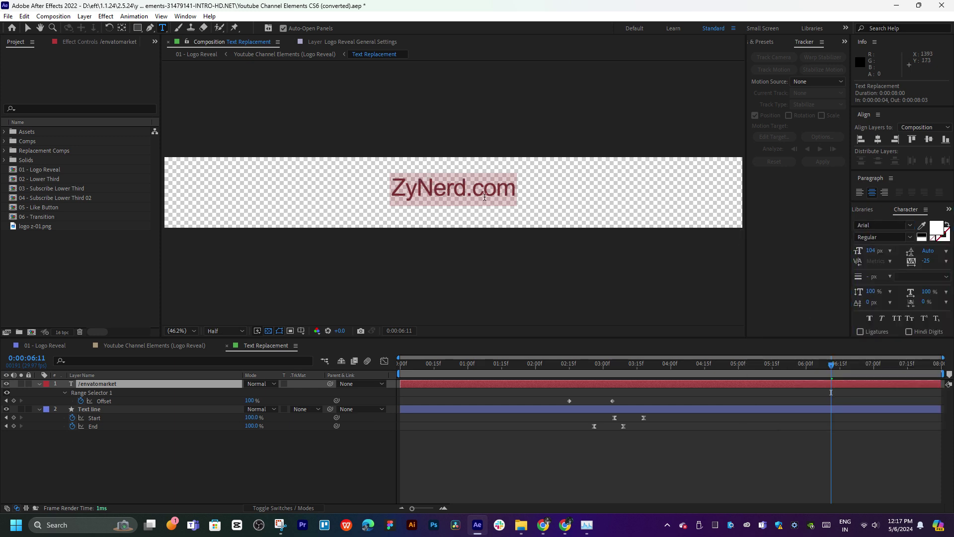
{"action": "left_click", "coordinate": [588, 457]}
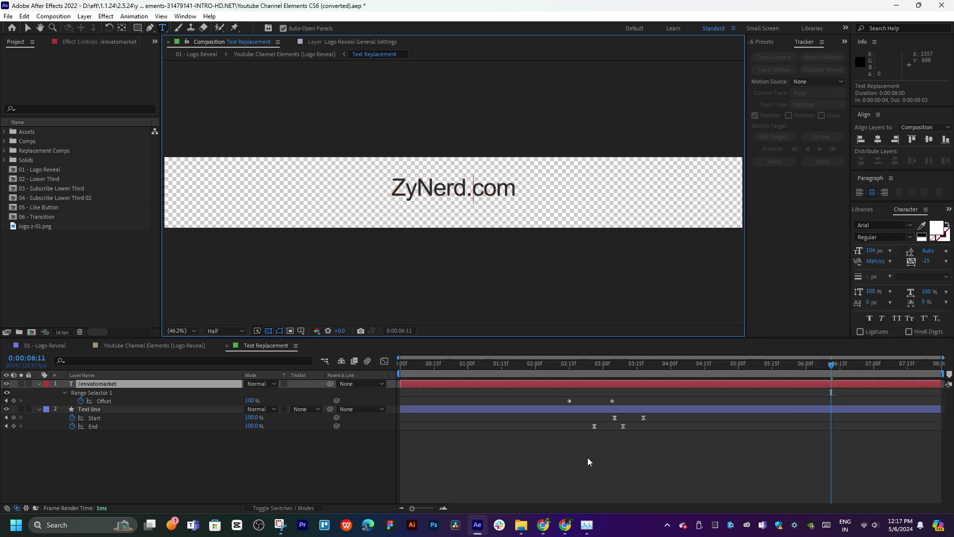
{"action": "left_click", "coordinate": [227, 346]}
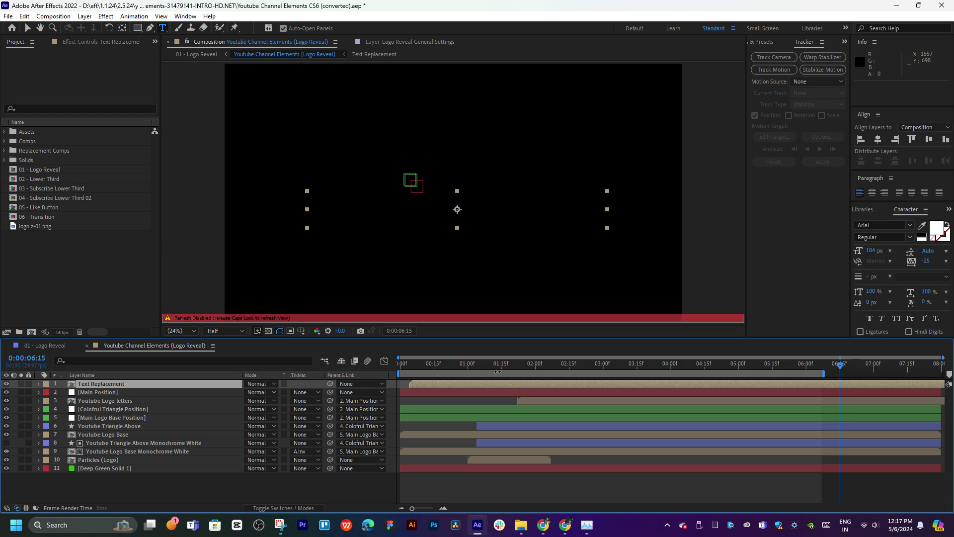
Step: Scrub the logo reveal timeline around 02:05–05:07 to preview ZyNerd.com appearing
{"action": "key", "text": "Caps_Lock"}
{"action": "left_click", "coordinate": [590, 368]}
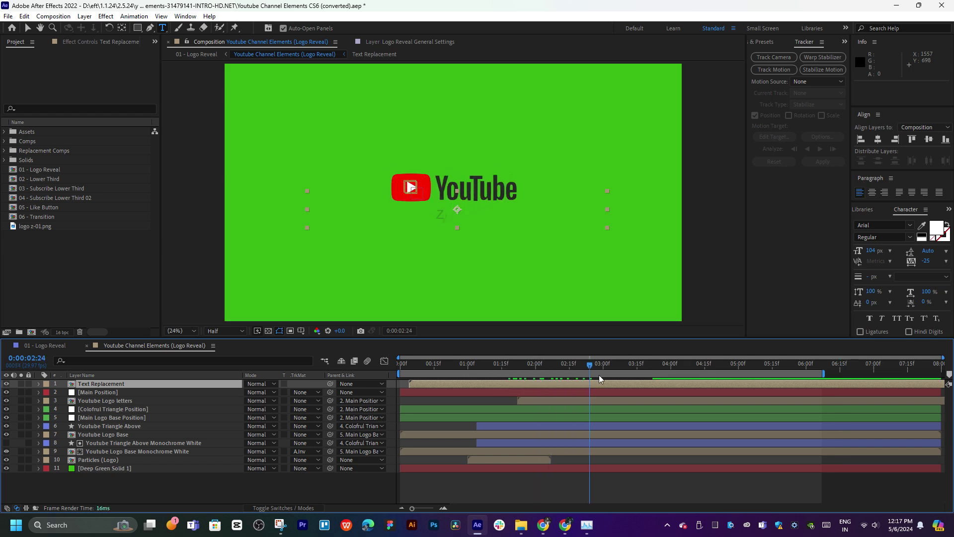
{"action": "mouse_move", "coordinate": [600, 379]}
{"action": "left_mouse_down"}
{"action": "mouse_move", "coordinate": [636, 371]}
{"action": "mouse_move", "coordinate": [549, 374]}
{"action": "left_mouse_up"}
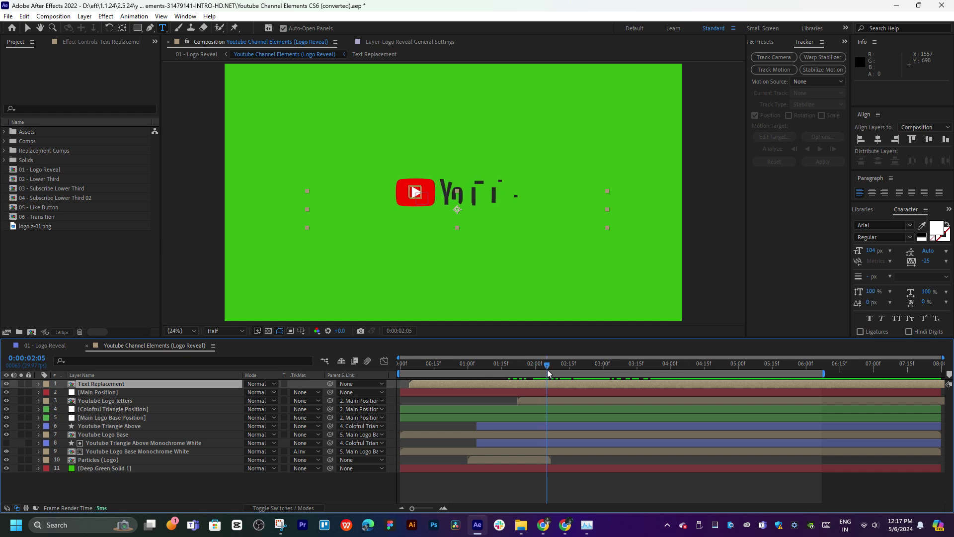
{"action": "left_click_drag", "start_coordinate": [549, 374], "coordinate": [777, 381]}
{"action": "left_click", "coordinate": [704, 490]}
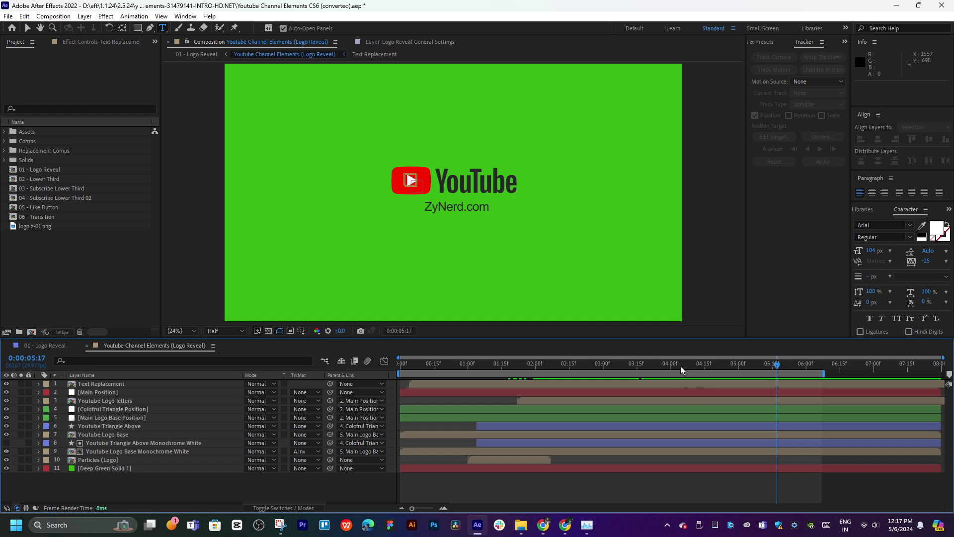
{"action": "mouse_move", "coordinate": [681, 365]}
{"action": "left_mouse_down"}
{"action": "mouse_move", "coordinate": [622, 367]}
{"action": "mouse_move", "coordinate": [753, 366]}
{"action": "left_mouse_up"}
Step: Check the Deep Green Solid 1 and composition settings without changes, then add the comp to the Render Queue
{"action": "double_click", "coordinate": [100, 469]}
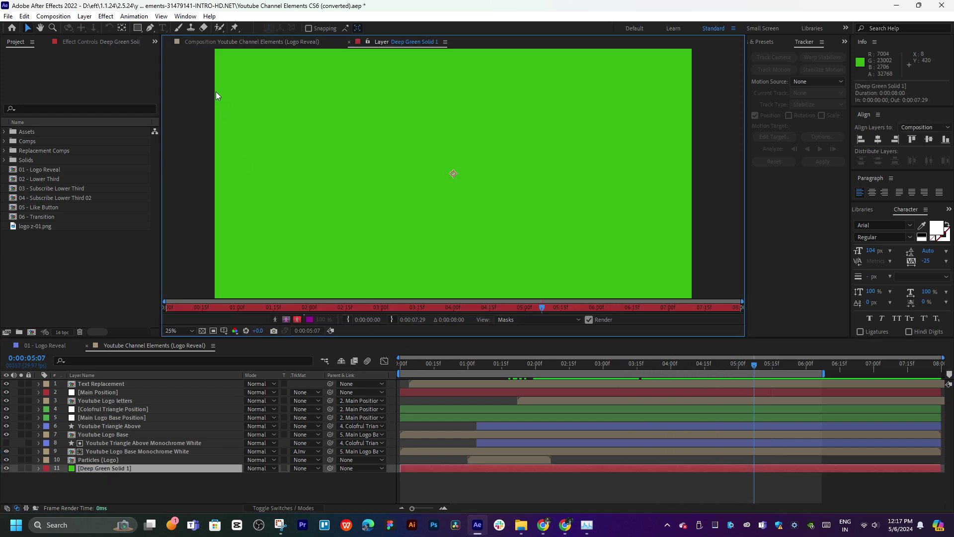
{"action": "left_click", "coordinate": [249, 42]}
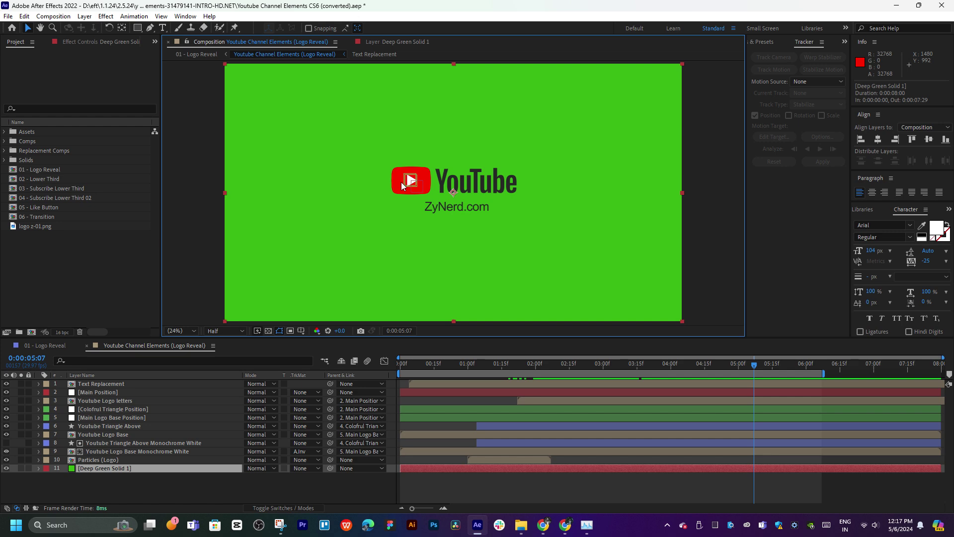
{"action": "key", "text": "ctrl+k"}
{"action": "left_click", "coordinate": [575, 373]}
{"action": "key", "text": "ctrl+shift+y"}
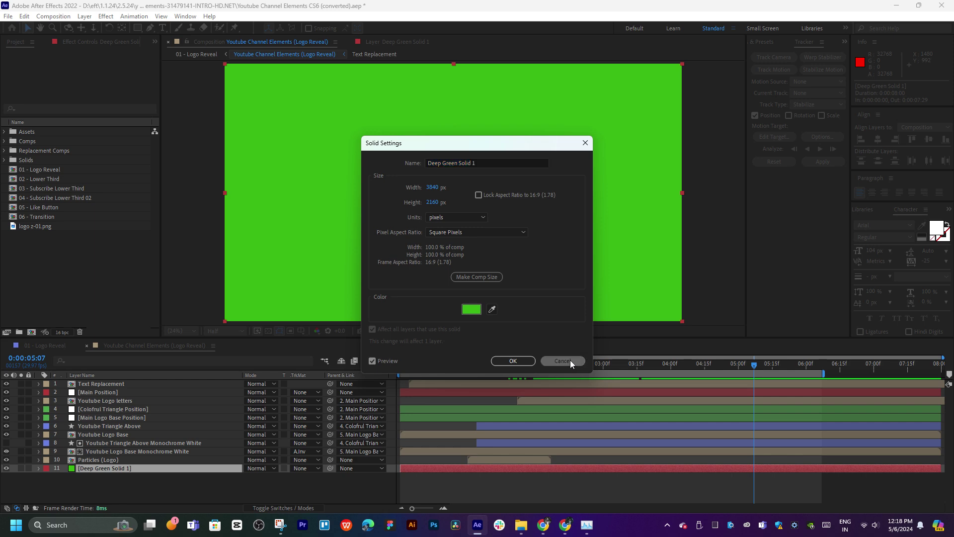
{"action": "left_click", "coordinate": [571, 359]}
{"action": "key", "text": "ctrl+m"}
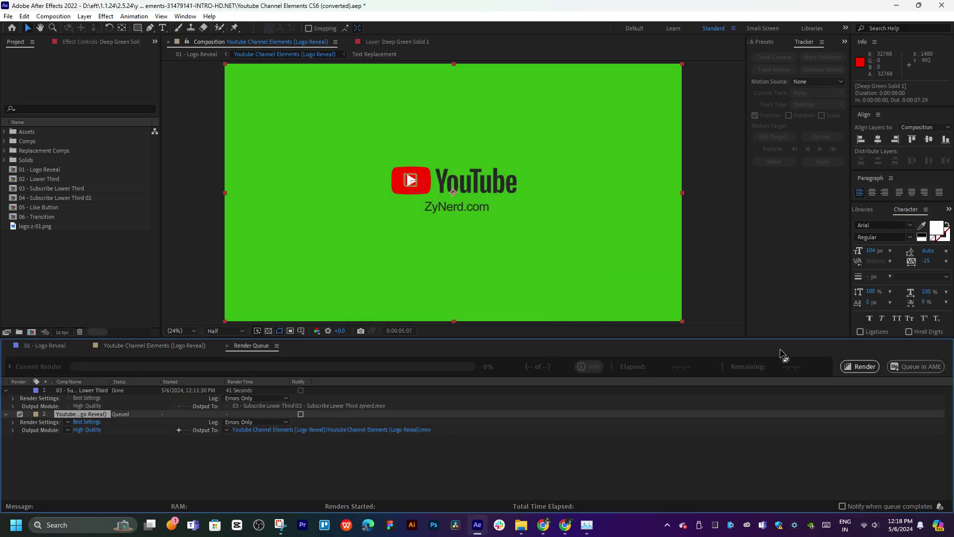
Step: Set the output to a QuickTime .mov in the zynerd folder and start the render
{"action": "left_click", "coordinate": [293, 432]}
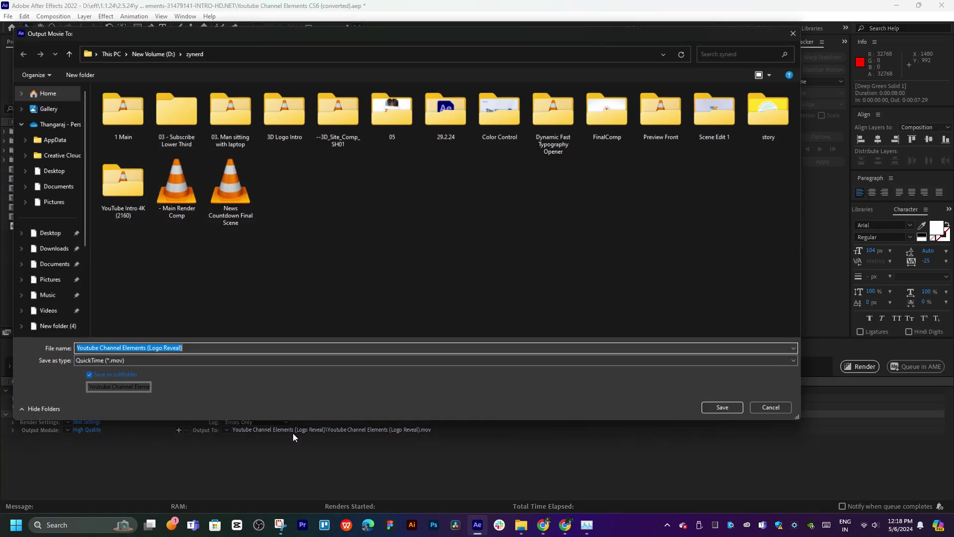
{"action": "left_click", "coordinate": [735, 416]}
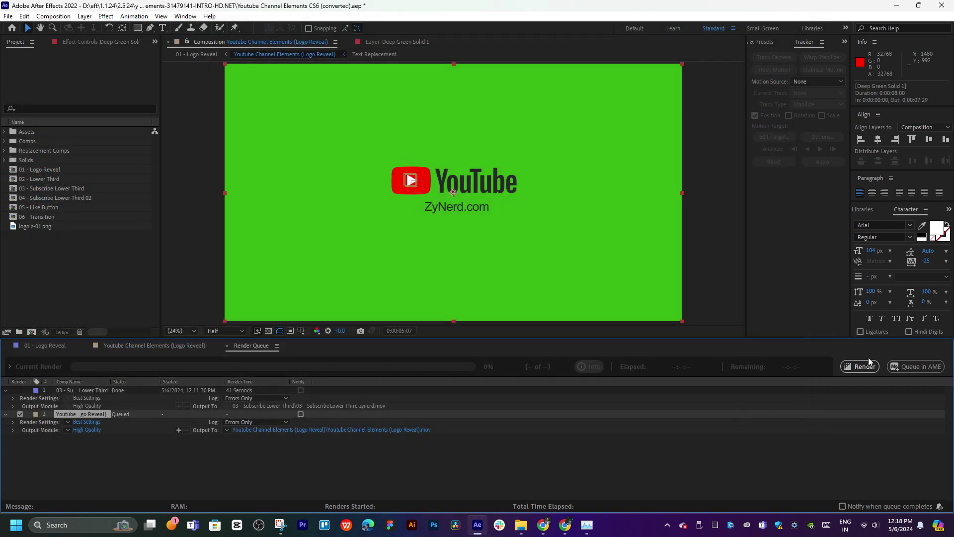
{"action": "left_click", "coordinate": [866, 366]}
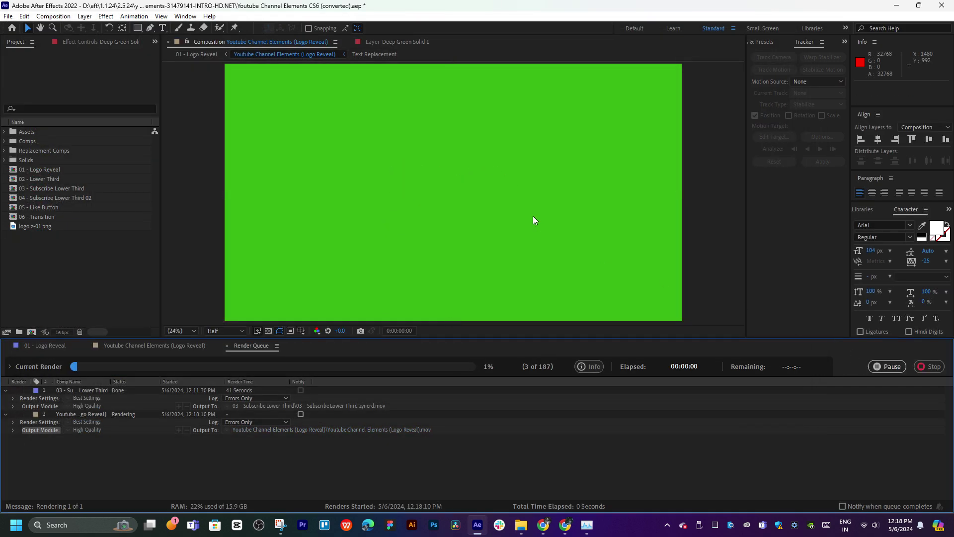